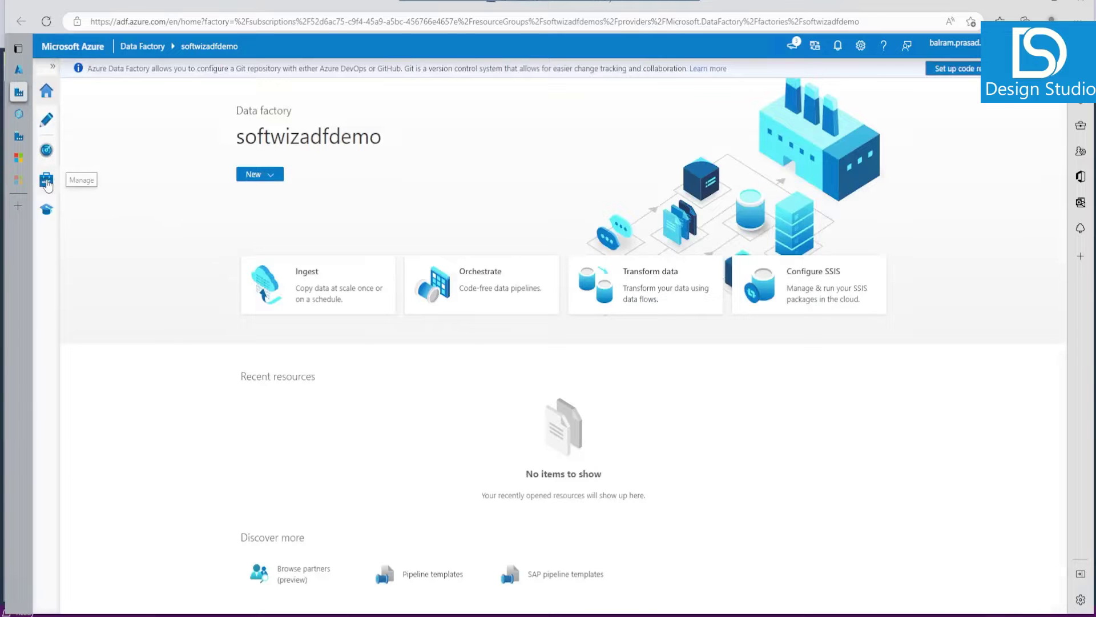
# Open the factory's integration runtimes and check the self-hosted node's connection in Microsoft Integration Runtime Configuration Manager.
pyautogui.click(46, 179)
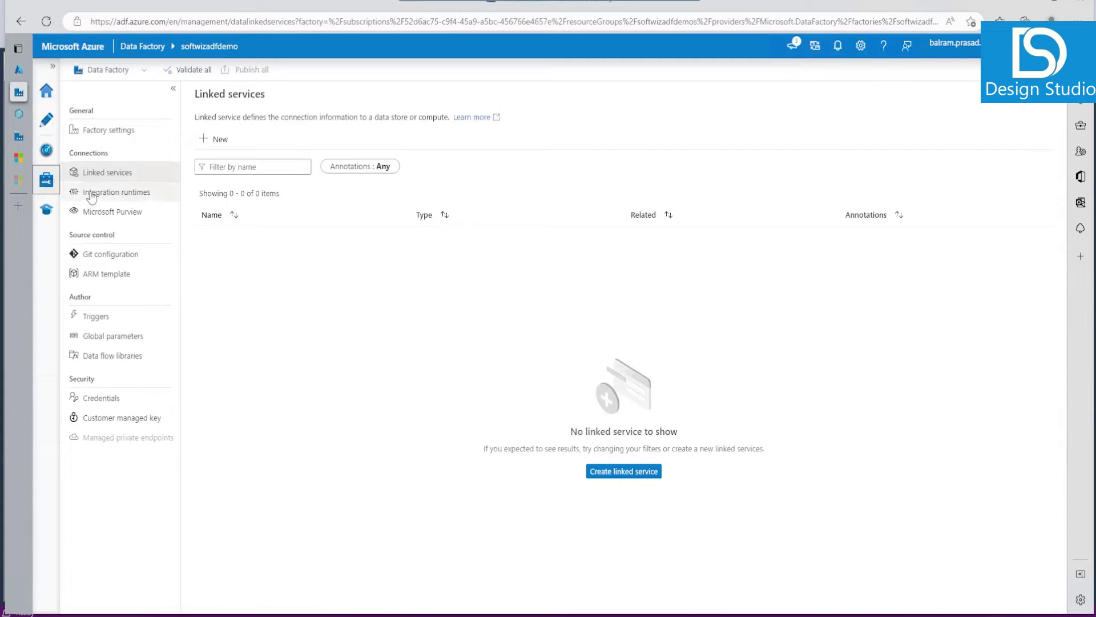
pyautogui.click(134, 193)
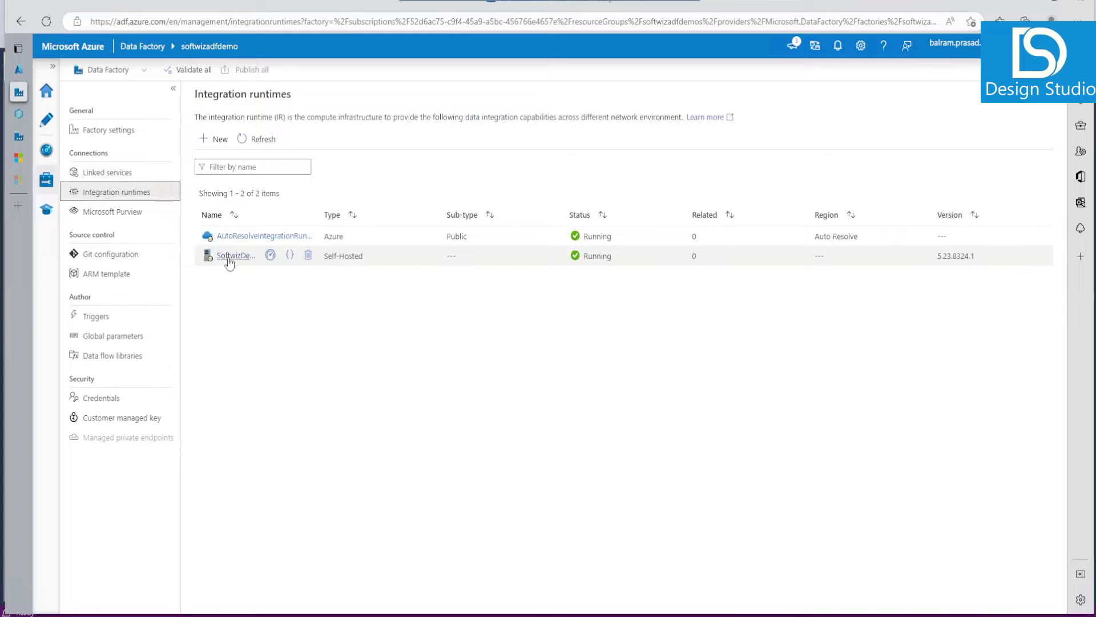
pyautogui.hotkey('alt', 'Tab')
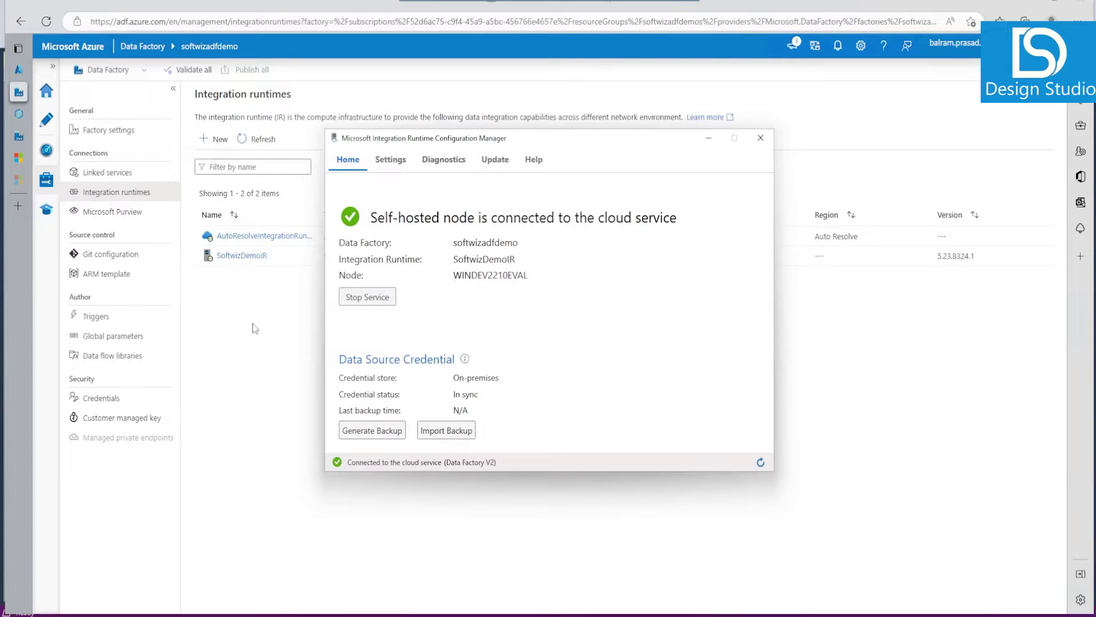
# Switch to SQL Server Management Studio and collapse the first two server connections in Object Explorer.
pyautogui.hotkey('alt', 'Tab')
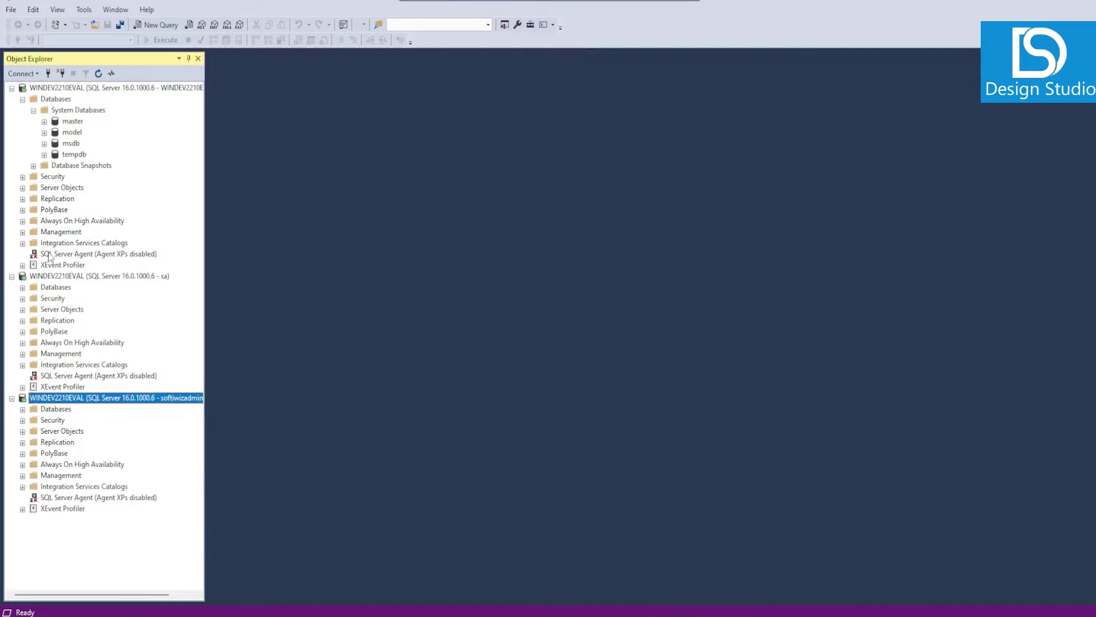
pyautogui.click(22, 100)
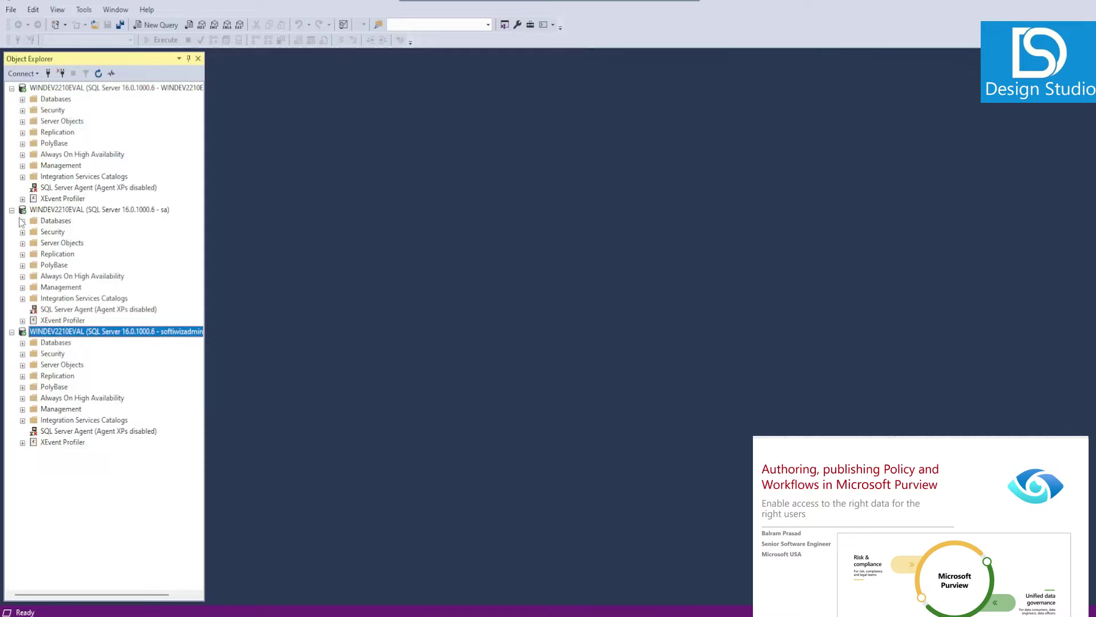
pyautogui.click(12, 88)
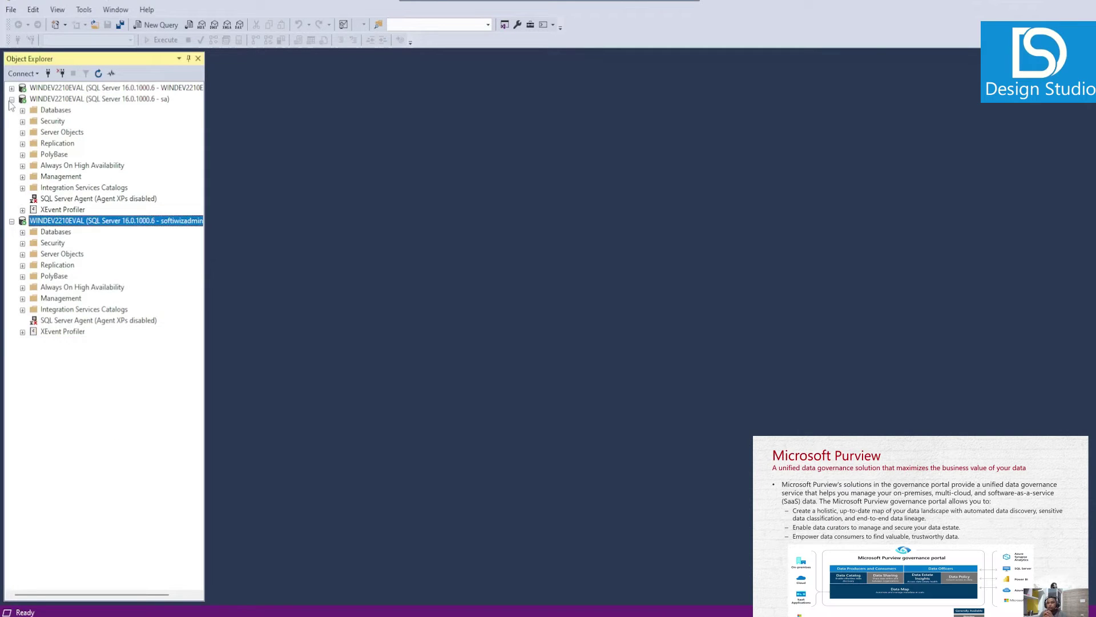
pyautogui.click(12, 99)
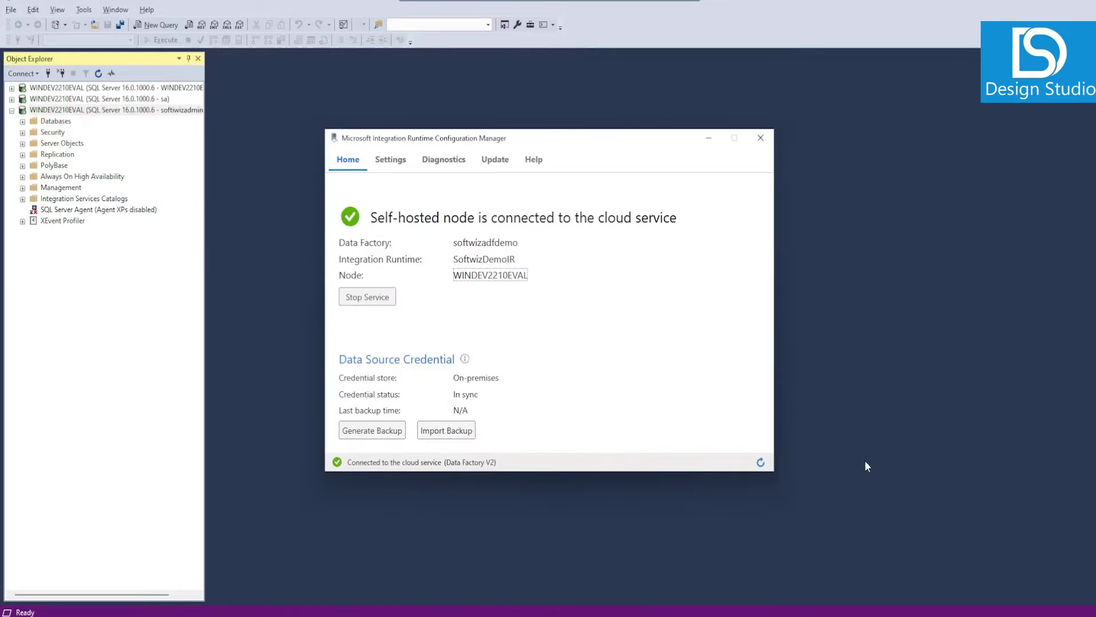
# Return to Azure Data Factory and create a new pipeline named CopyOnPrem.
pyautogui.click(1054, 3)
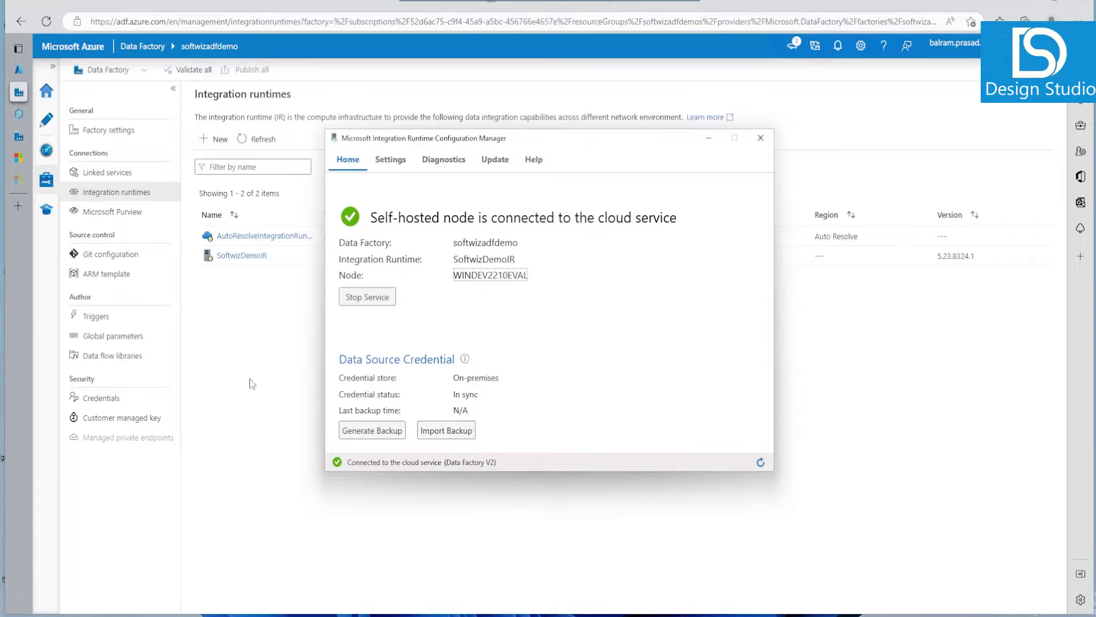
pyautogui.click(259, 312)
pyautogui.click(47, 127)
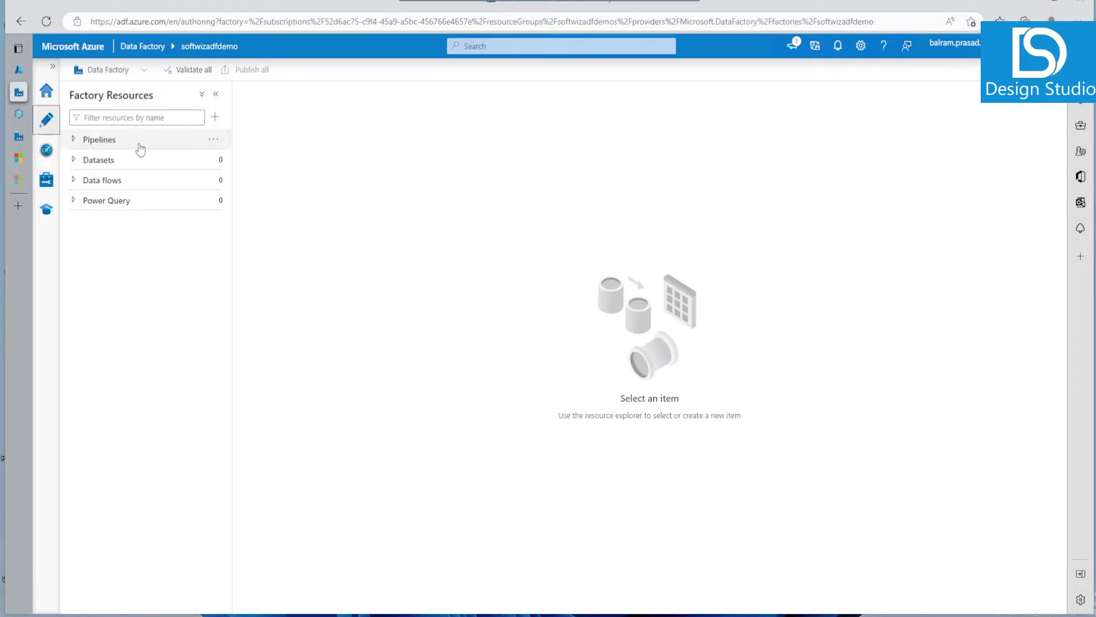
pyautogui.click(215, 117)
pyautogui.moveTo(249, 137)
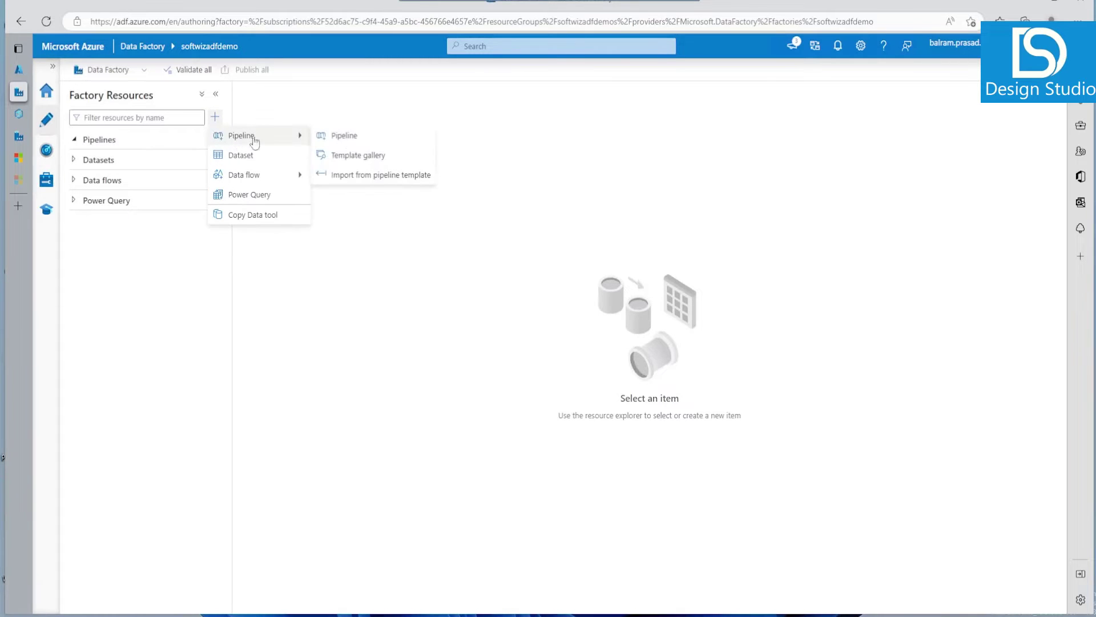
pyautogui.click(345, 137)
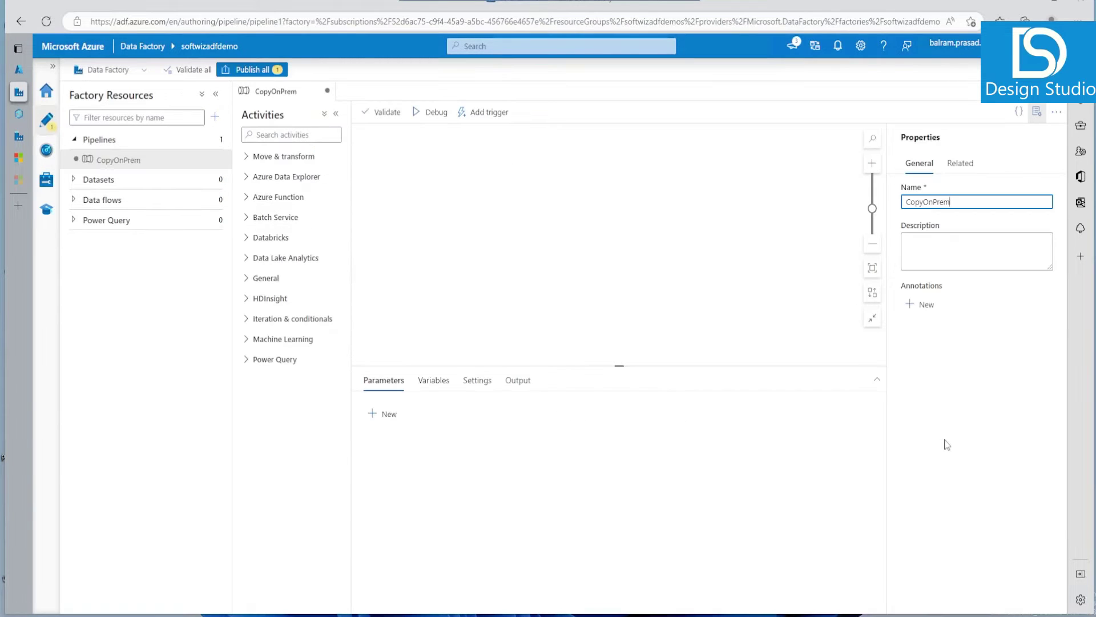
pyautogui.click(948, 451)
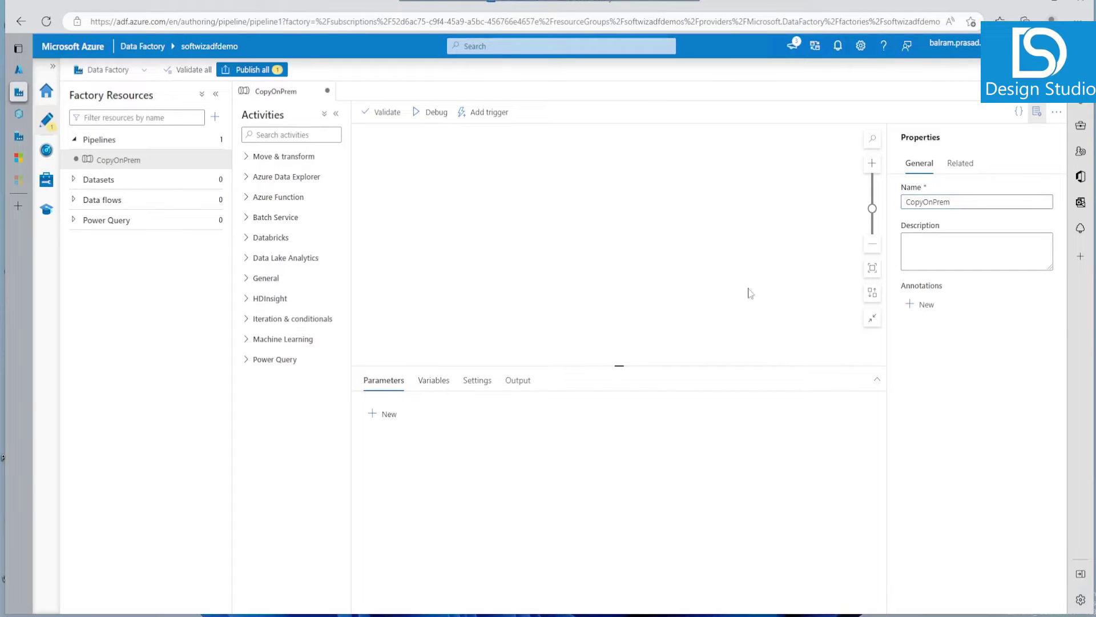
# Add a Copy data activity to the CopyOnPrem pipeline and name it "Copy data from OnPrem to Lake".
pyautogui.click(271, 156)
pyautogui.moveTo(313, 188); pyautogui.dragTo(646, 215)
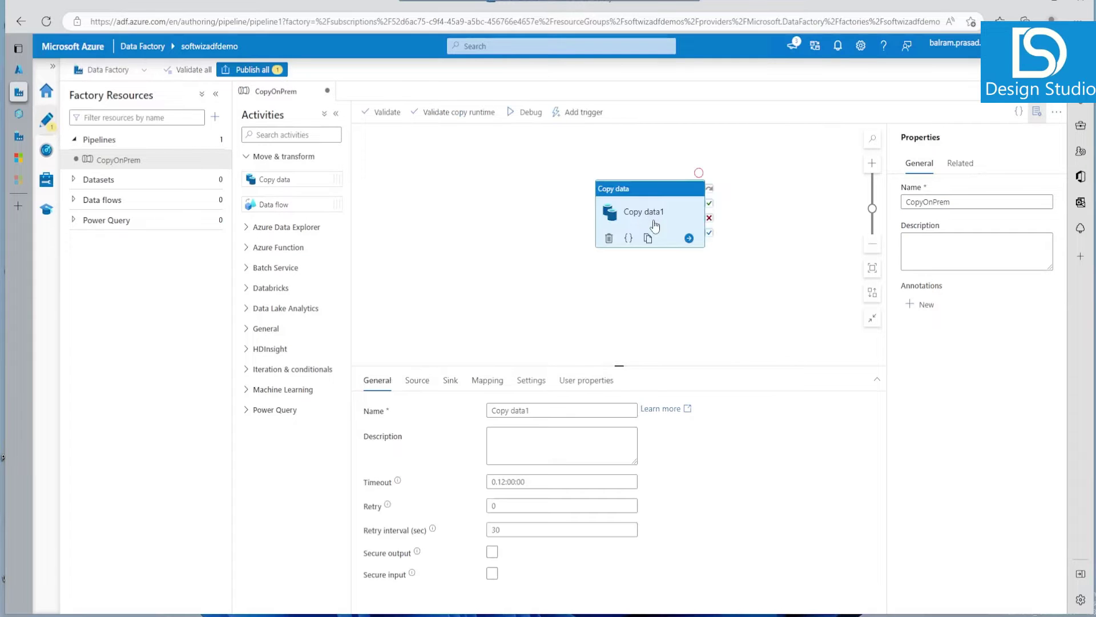
pyautogui.moveTo(530, 410); pyautogui.dragTo(515, 411)
pyautogui.write('ata from On')
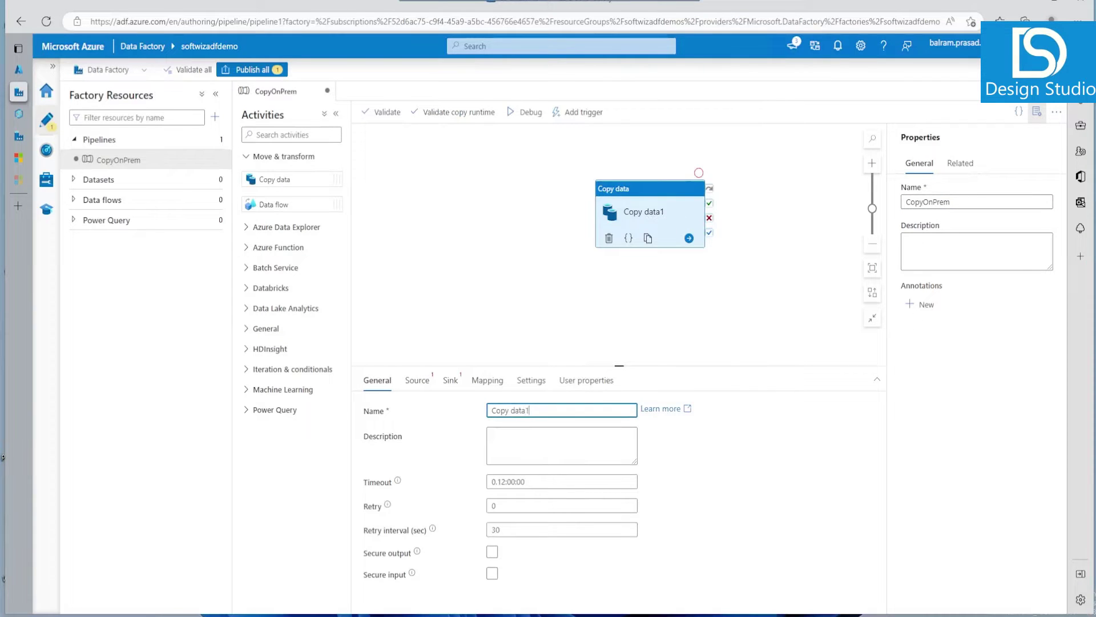
pyautogui.write('Prem to ')
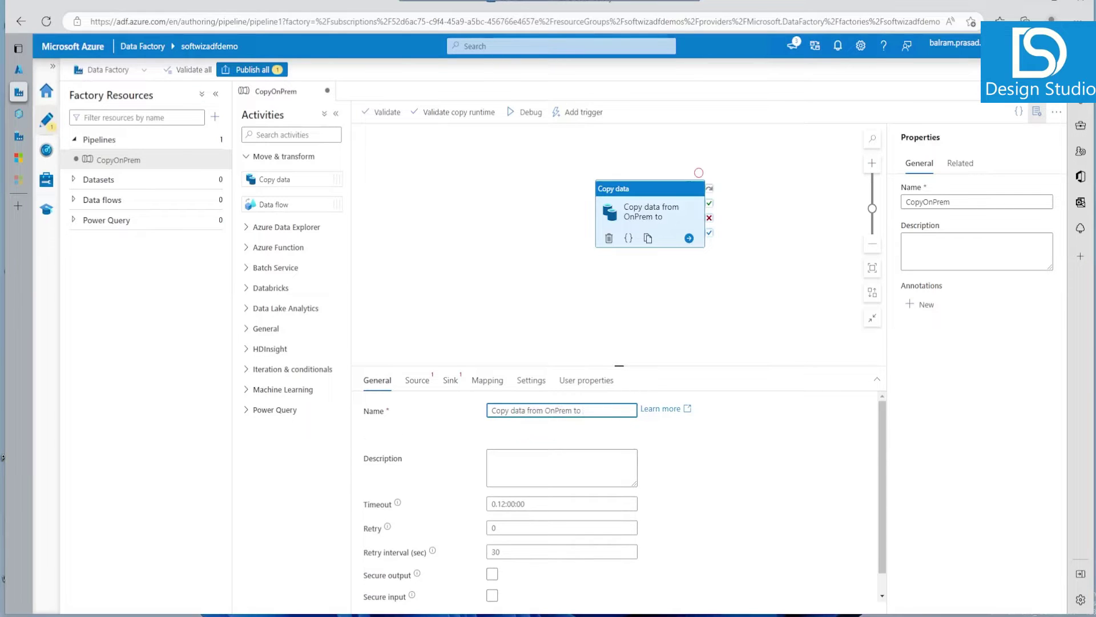
pyautogui.write('Lake')
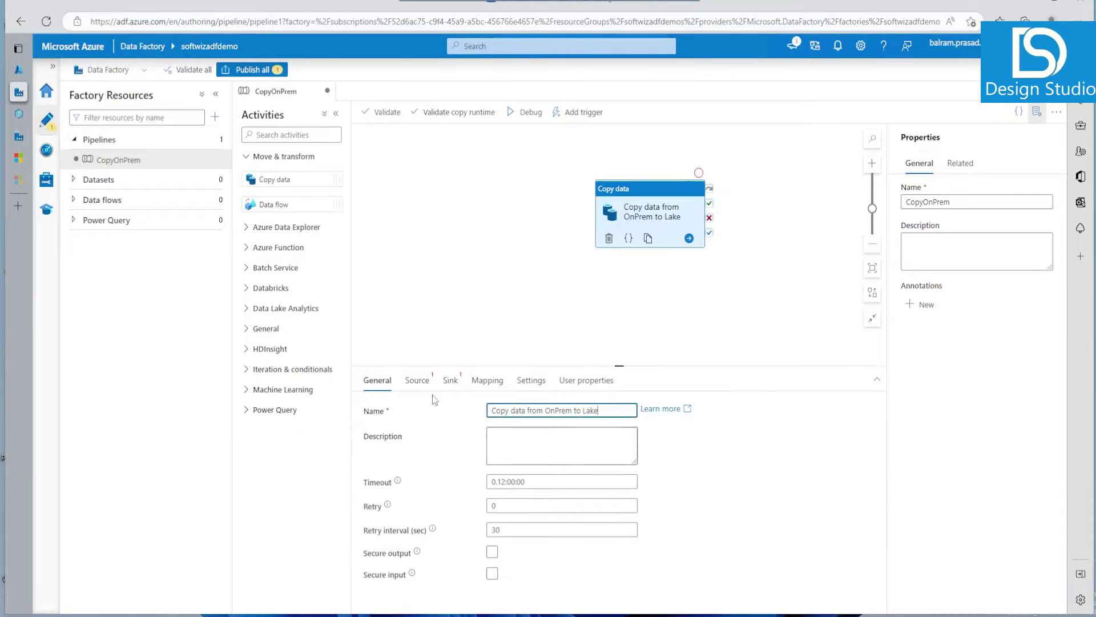
# Start a new source dataset for the copy activity, using SQL server as its data store.
pyautogui.click(419, 382)
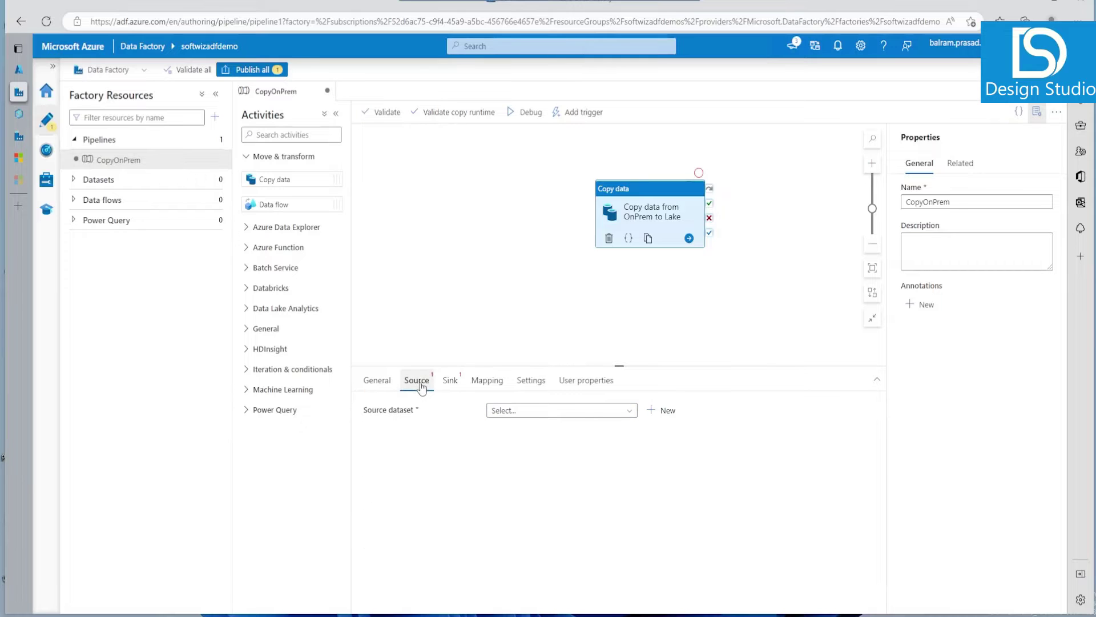
pyautogui.click(587, 411)
pyautogui.click(587, 426)
pyautogui.click(666, 415)
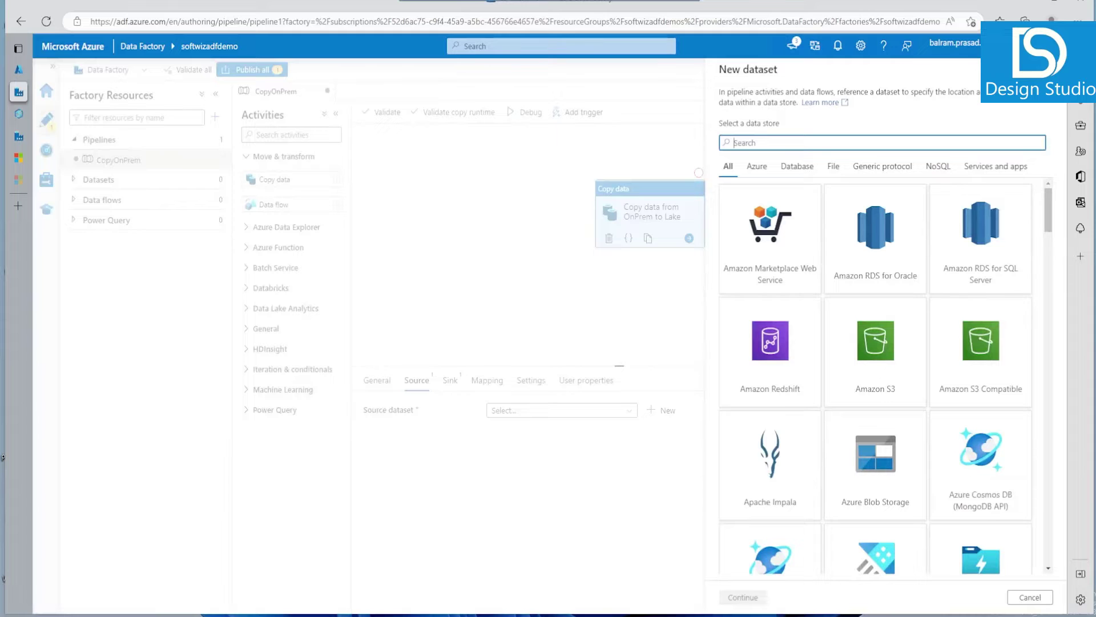
pyautogui.write('sql')
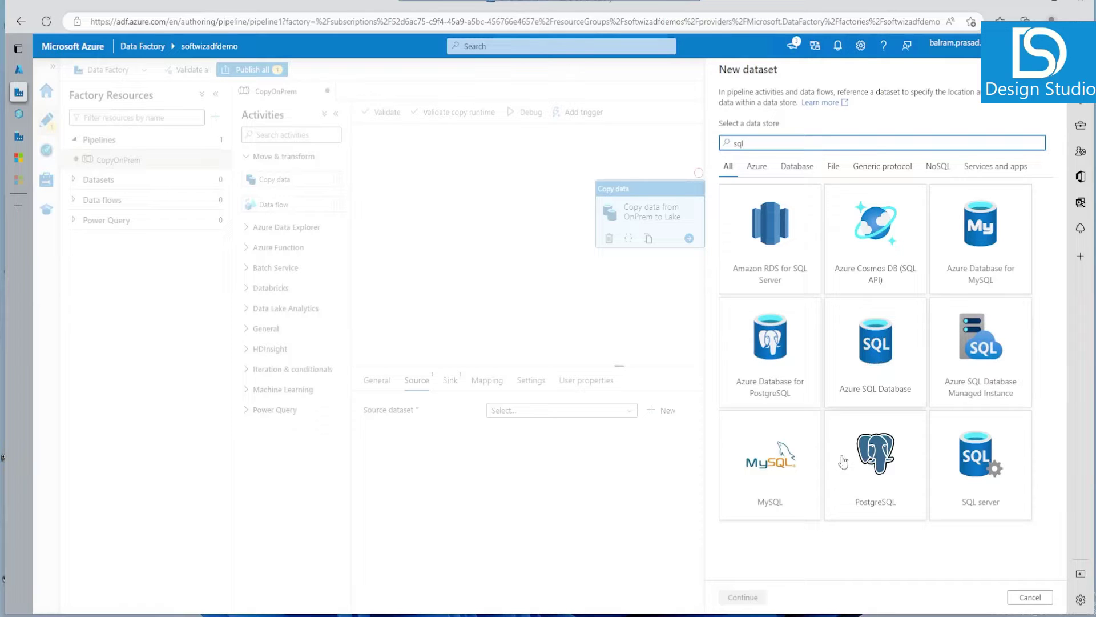
pyautogui.click(989, 494)
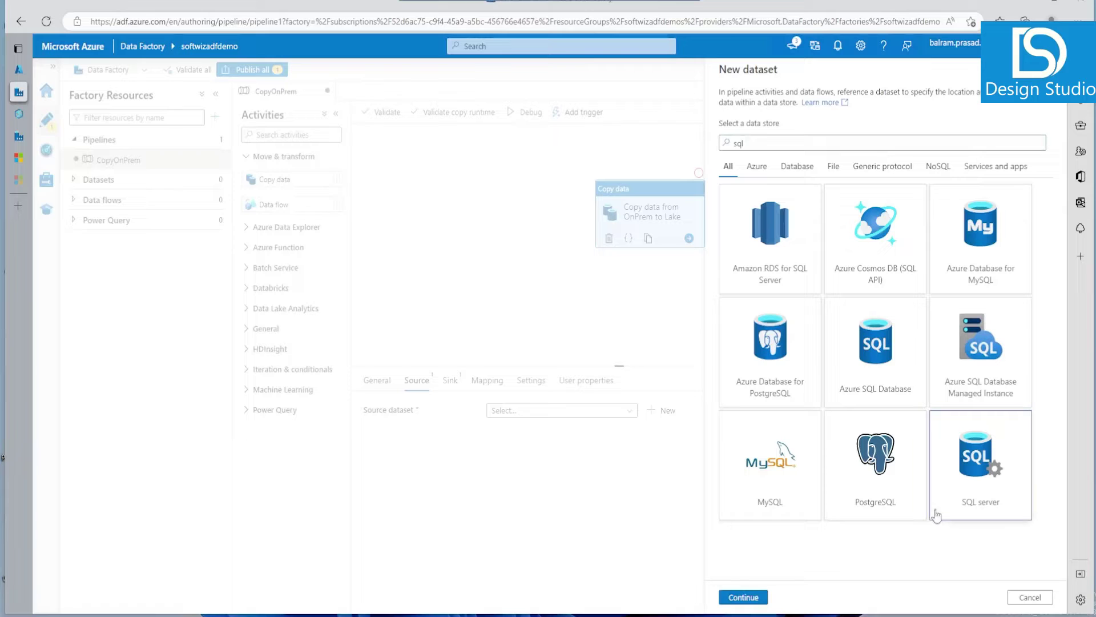
pyautogui.click(738, 598)
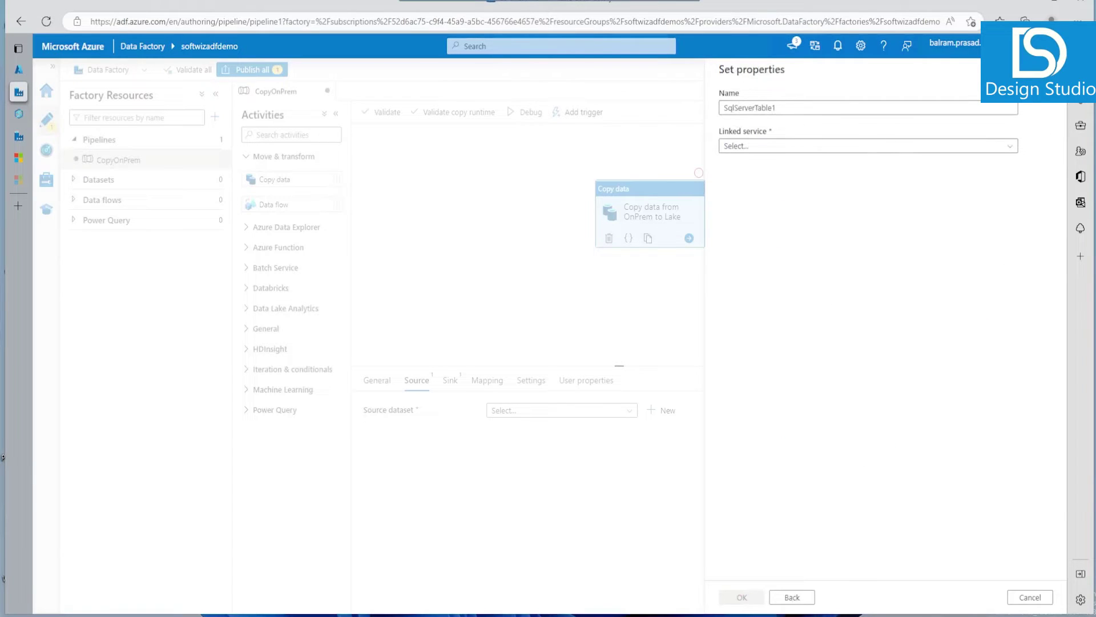
# Start a new linked service named SqlServerOnPrem with server name WINDEV2210EVAL, taken from the SQL Server Management Studio connection dialog.
pyautogui.click(800, 147)
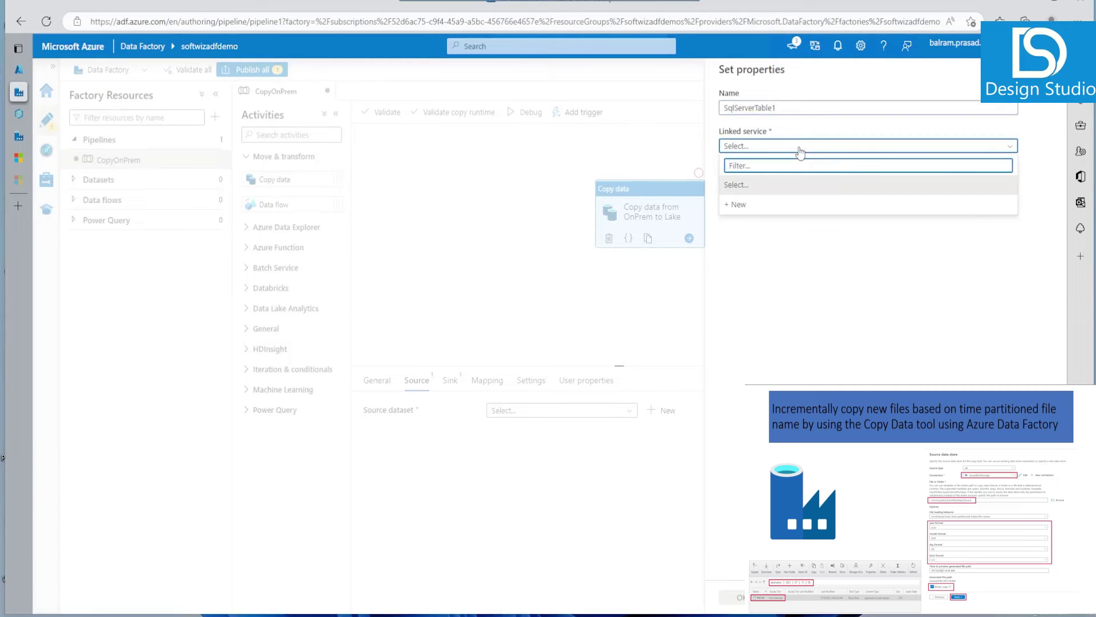
pyautogui.click(751, 205)
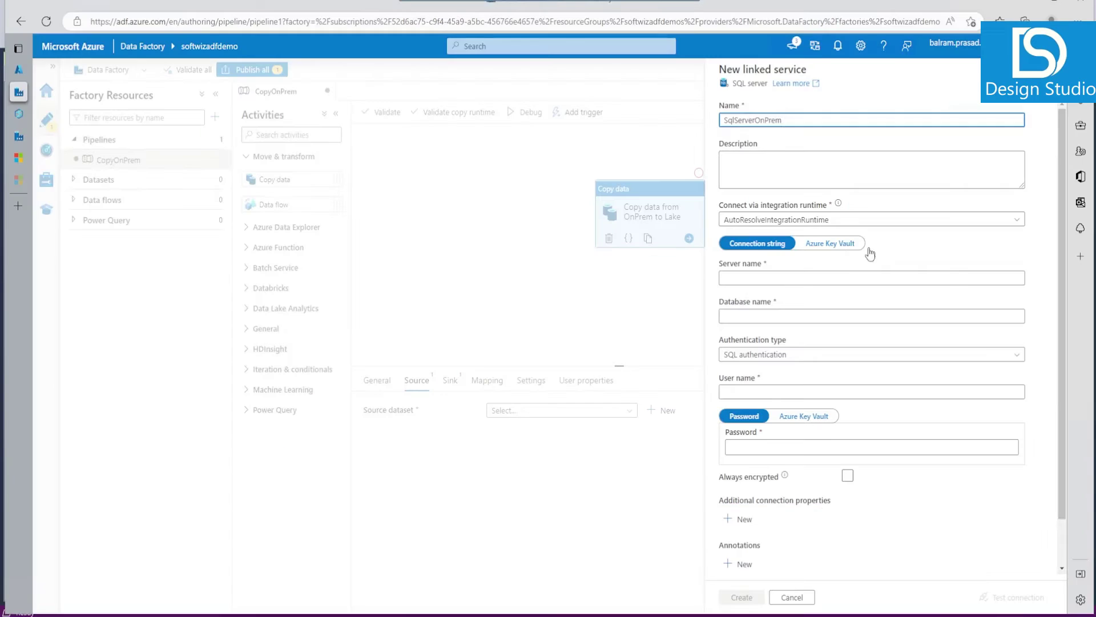
pyautogui.click(834, 278)
pyautogui.write('WINDEV2210EVAL')
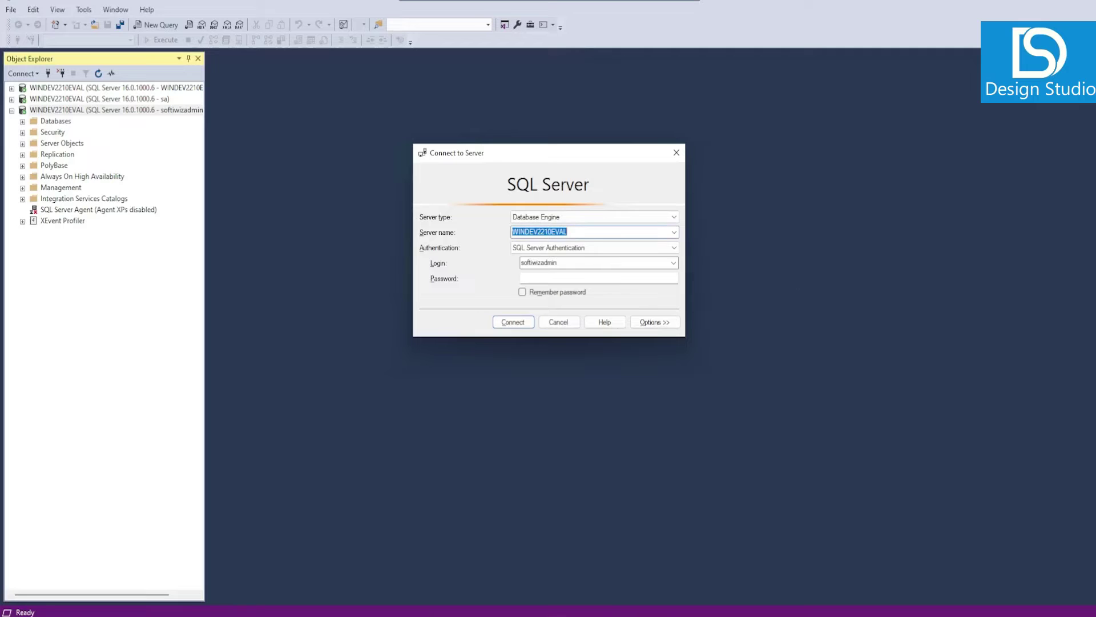
pyautogui.click(560, 323)
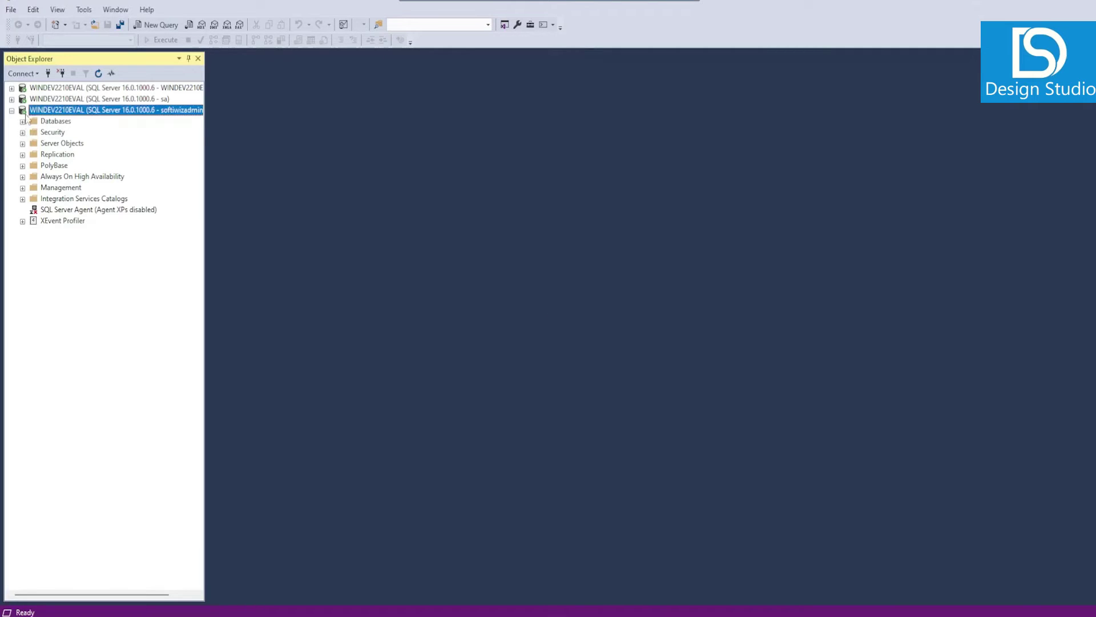
# Create a database named SoftwizSQLDatabase on the first WINDEV2210EVAL connection in SQL Server Management Studio.
pyautogui.click(11, 88)
pyautogui.rightClick(62, 100)
pyautogui.click(22, 100)
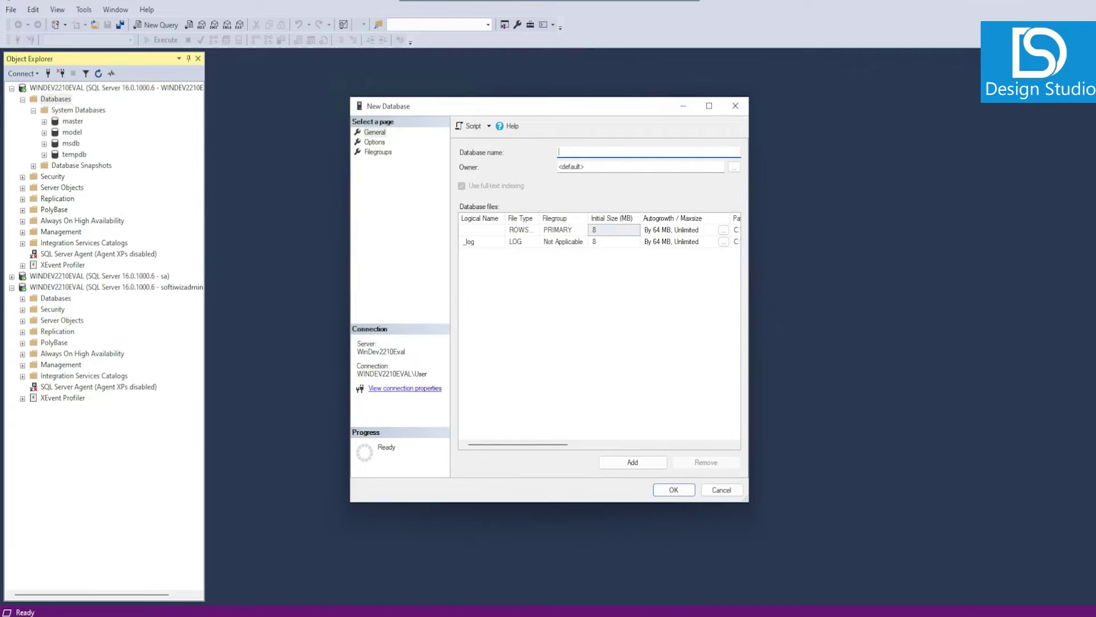
pyautogui.write('Softwiz')
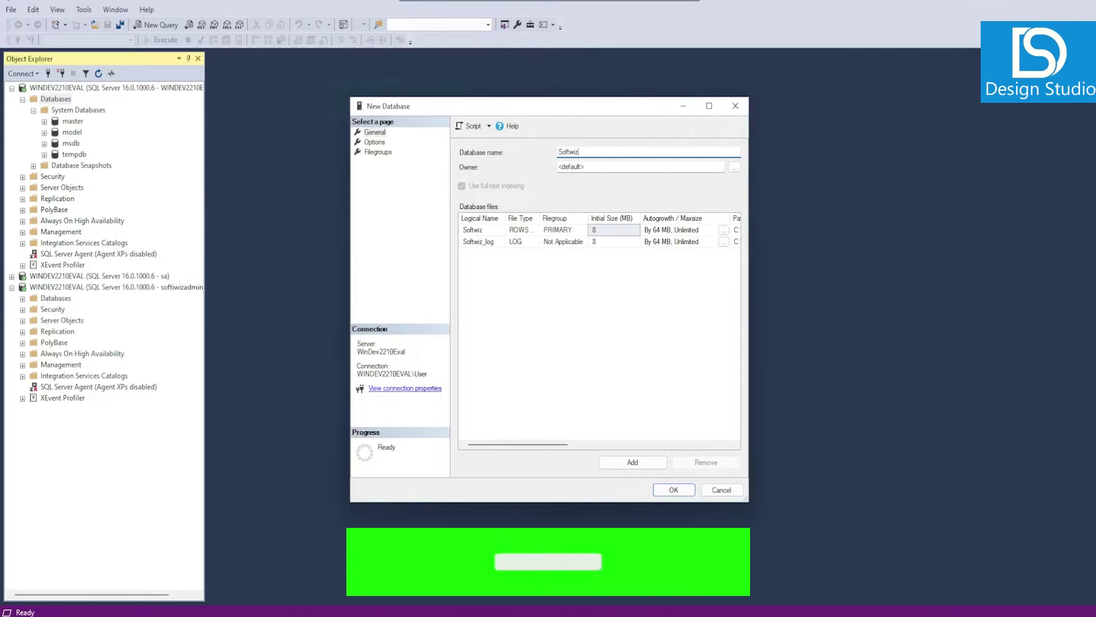
pyautogui.write('SQLS')
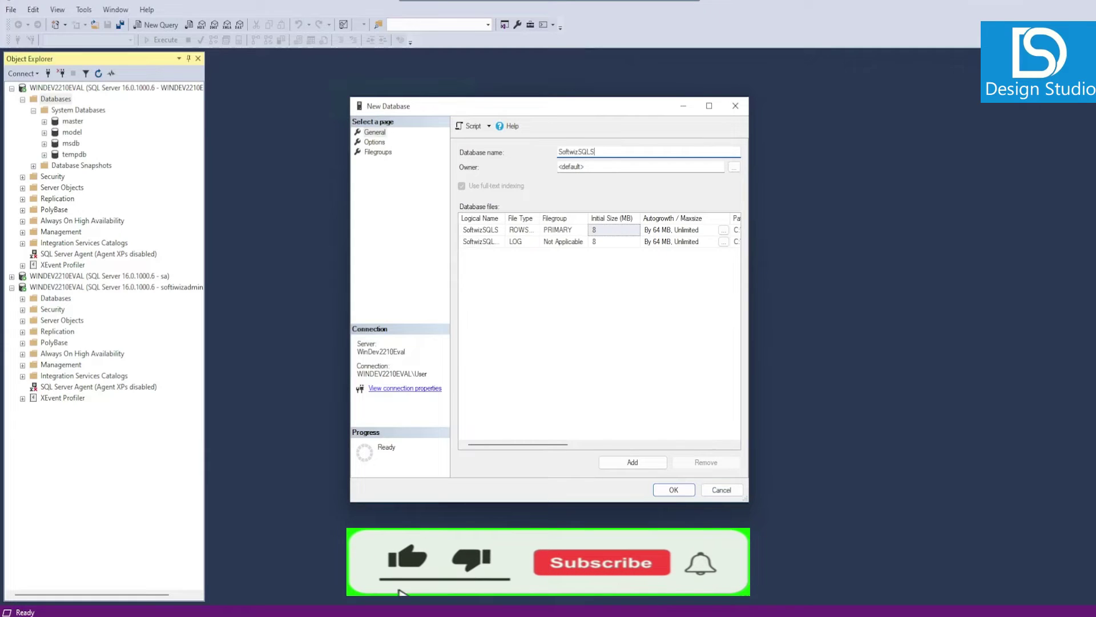
pyautogui.press('BackSpace')
pyautogui.write('Datavase')
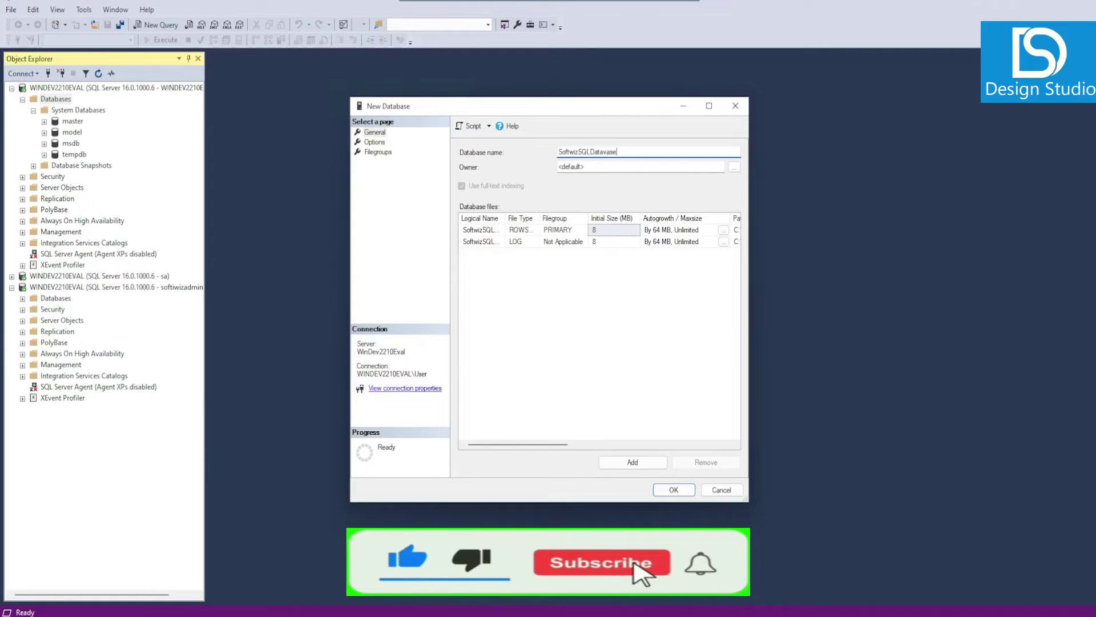
pyautogui.press('BackSpace')
pyautogui.press('BackSpace')
pyautogui.press('BackSpace')
pyautogui.press('BackSpace')
pyautogui.write('base')
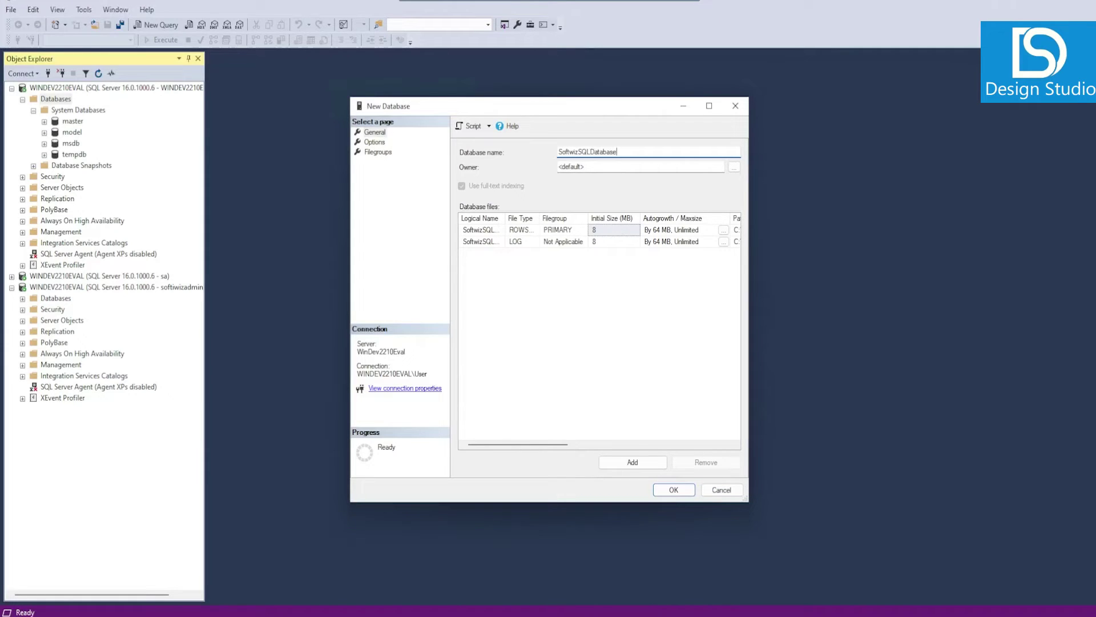
pyautogui.click(676, 489)
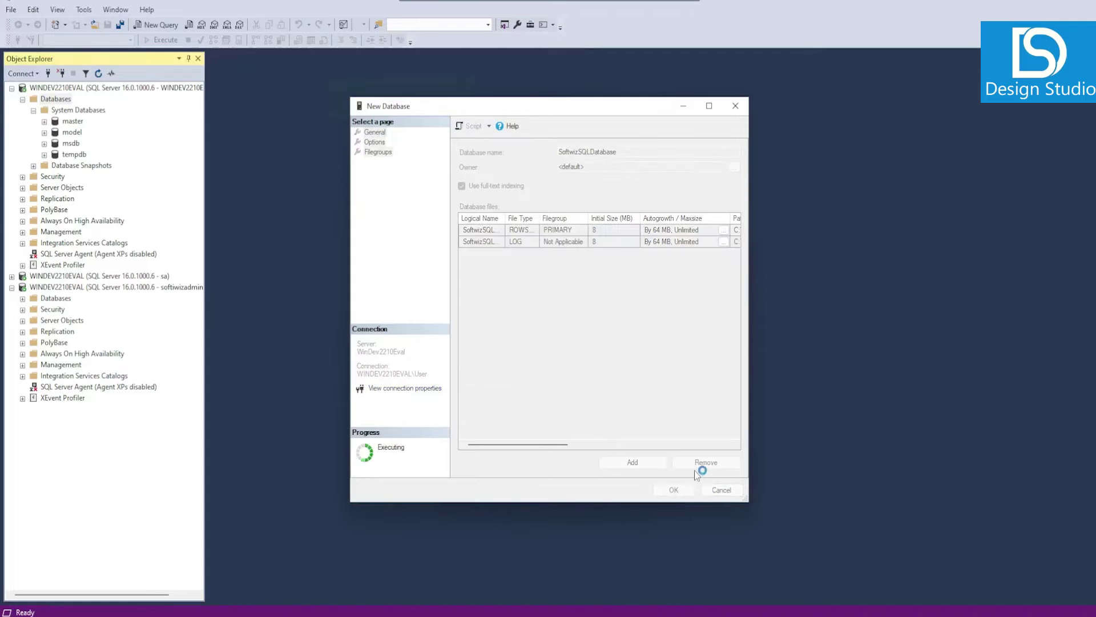
# Copy the name SoftwizSQLDatabase from Object Explorer into the database name of the SqlServerOnPrem linked service in Azure Data Factory.
pyautogui.click(33, 176)
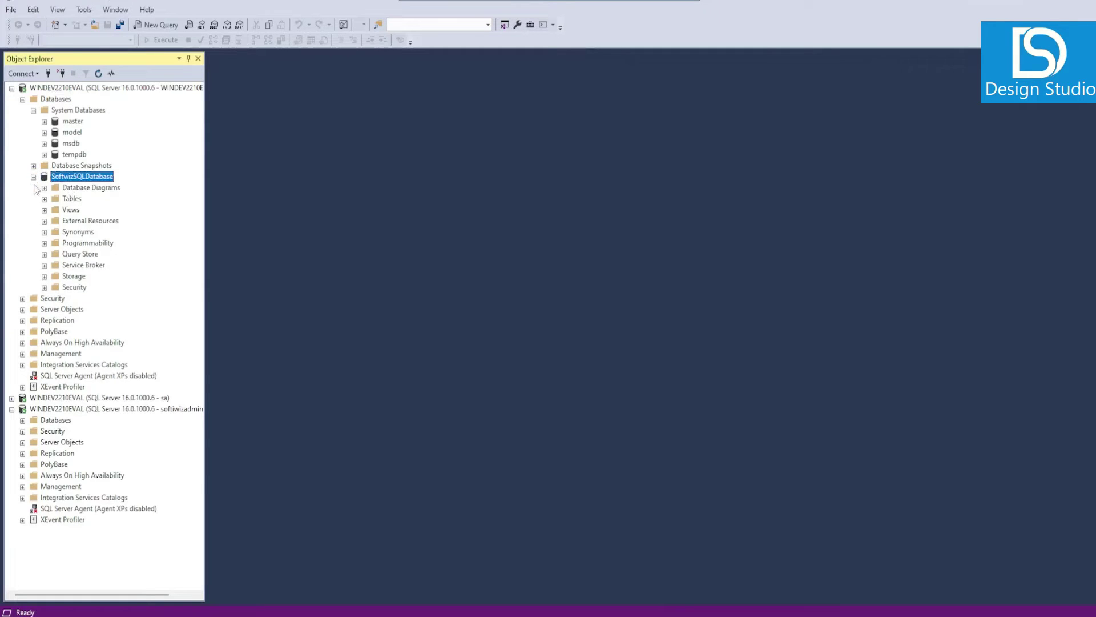
pyautogui.rightClick(70, 178)
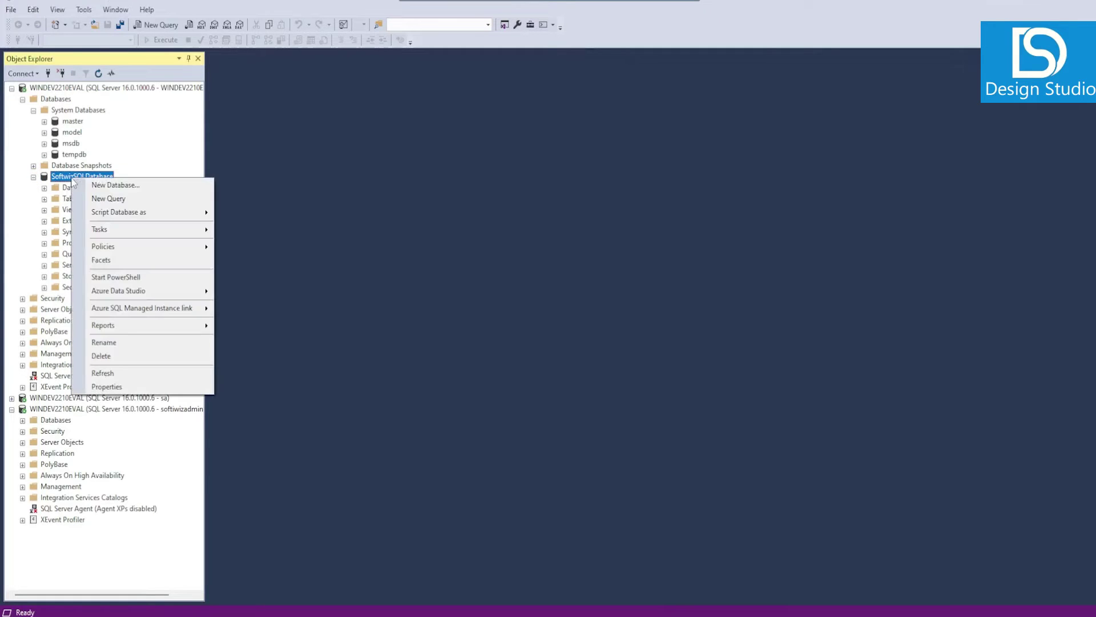
pyautogui.click(137, 356)
pyautogui.hotkey('ctrl', 'c')
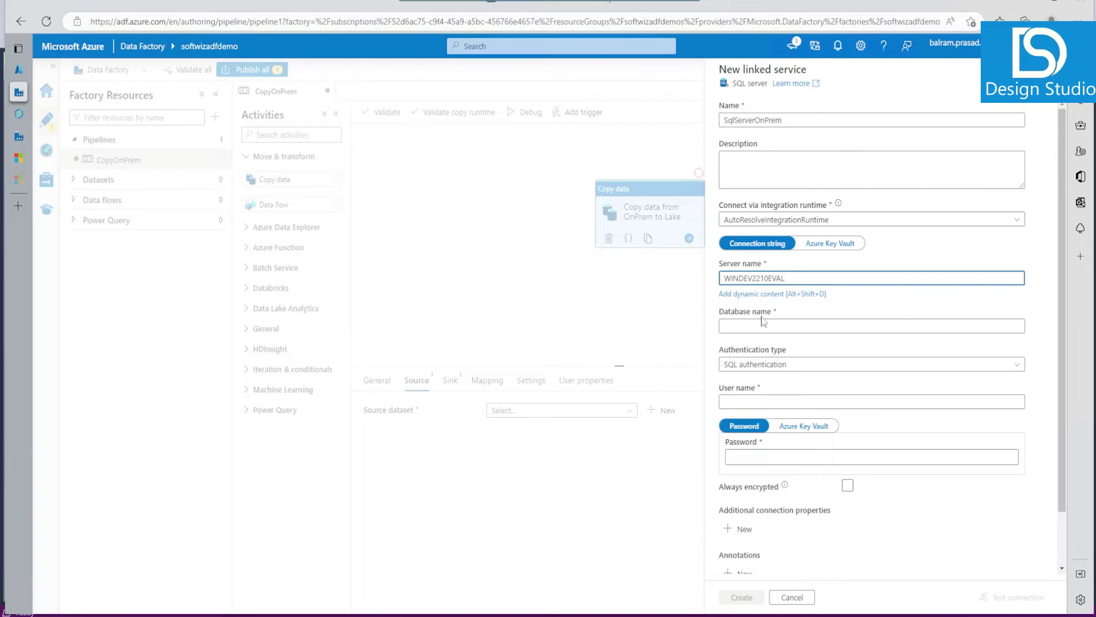
pyautogui.click(872, 327)
pyautogui.hotkey('ctrl', 'v')
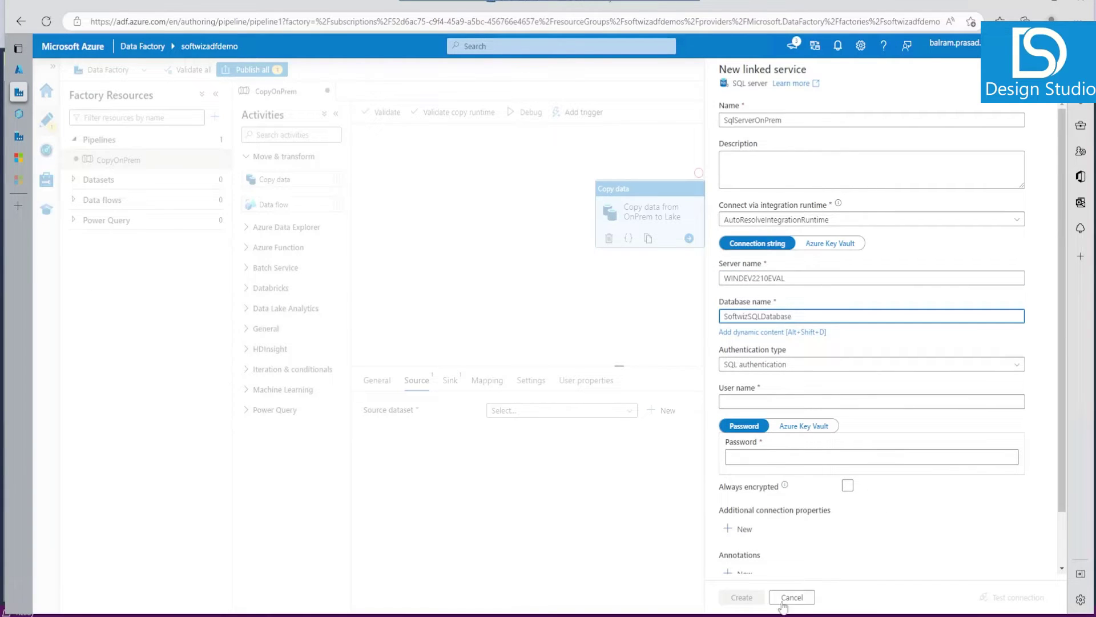
# Copy the SQL login name from the Notepad note into the user name of the SqlServerOnPrem linked service.
pyautogui.hotkey('alt', 'Tab')
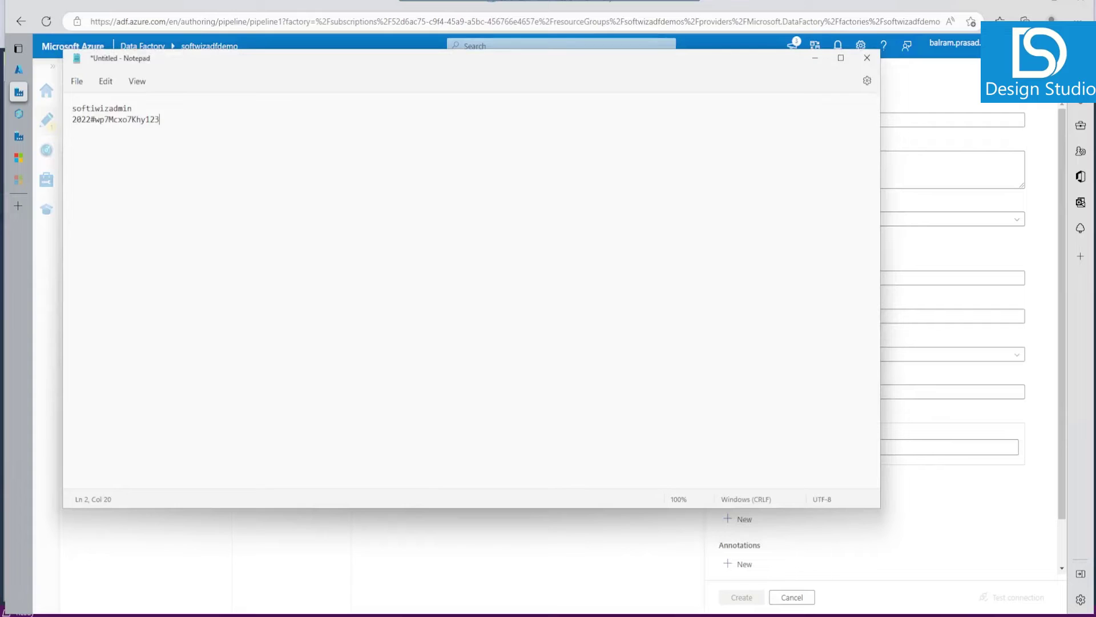
pyautogui.hotkey('ctrl', 'Home')
pyautogui.hotkey('shift', 'End')
pyautogui.hotkey('ctrl', 'c')
pyautogui.hotkey('alt', 'Tab')
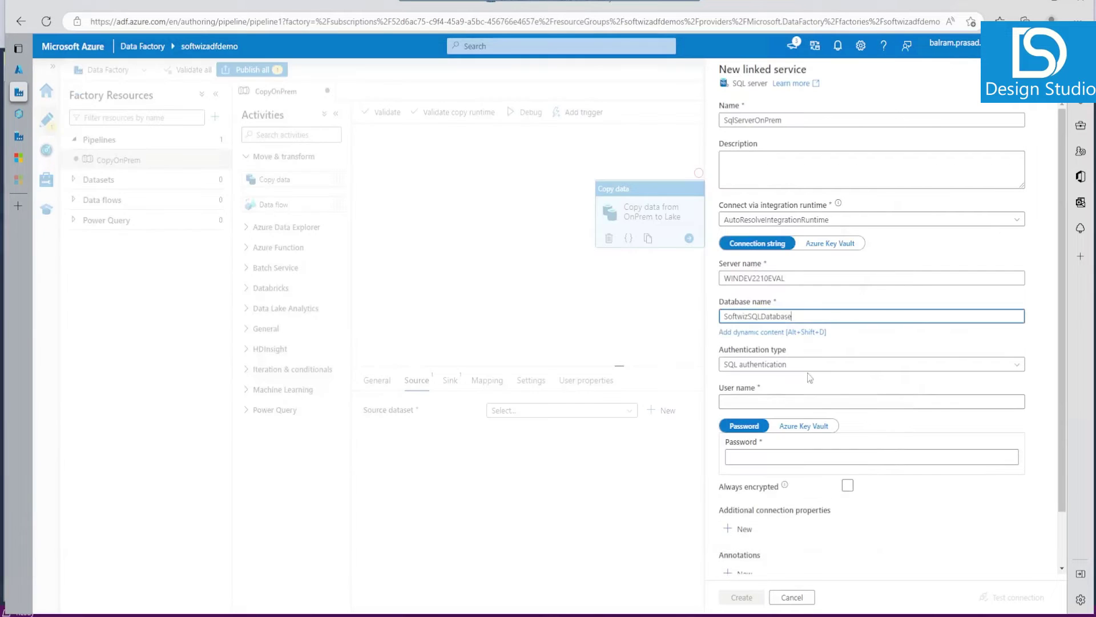
pyautogui.click(772, 369)
pyautogui.click(851, 352)
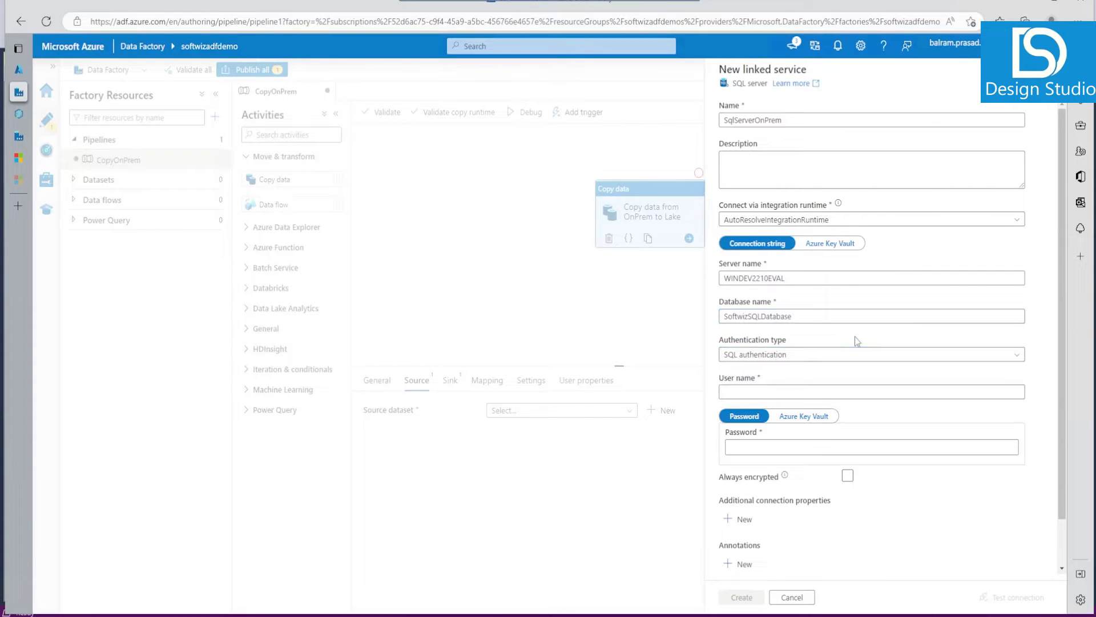
pyautogui.click(805, 392)
pyautogui.hotkey('ctrl', 'v')
# Copy the login password from the Notepad note into the password field of the SqlServerOnPrem linked service.
pyautogui.hotkey('alt', 'Tab')
pyautogui.press('Down')
pyautogui.hotkey('shift', 'End')
pyautogui.tripleClick(101, 121)
pyautogui.hotkey('ctrl', 'c')
pyautogui.hotkey('alt', 'Tab')
pyautogui.click(851, 457)
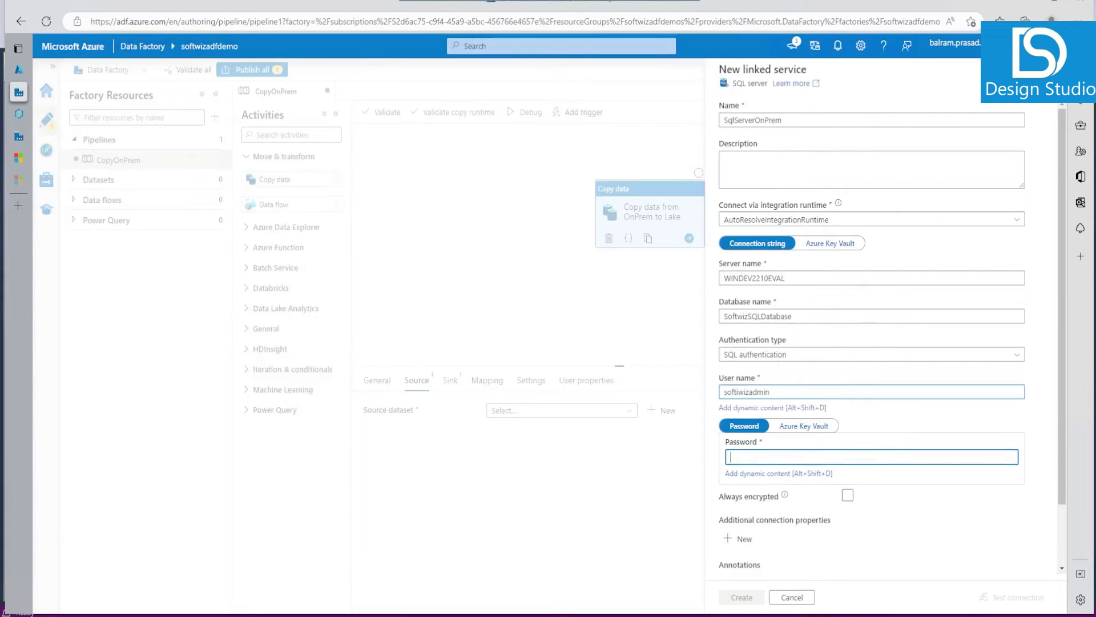
pyautogui.hotkey('ctrl', 'v')
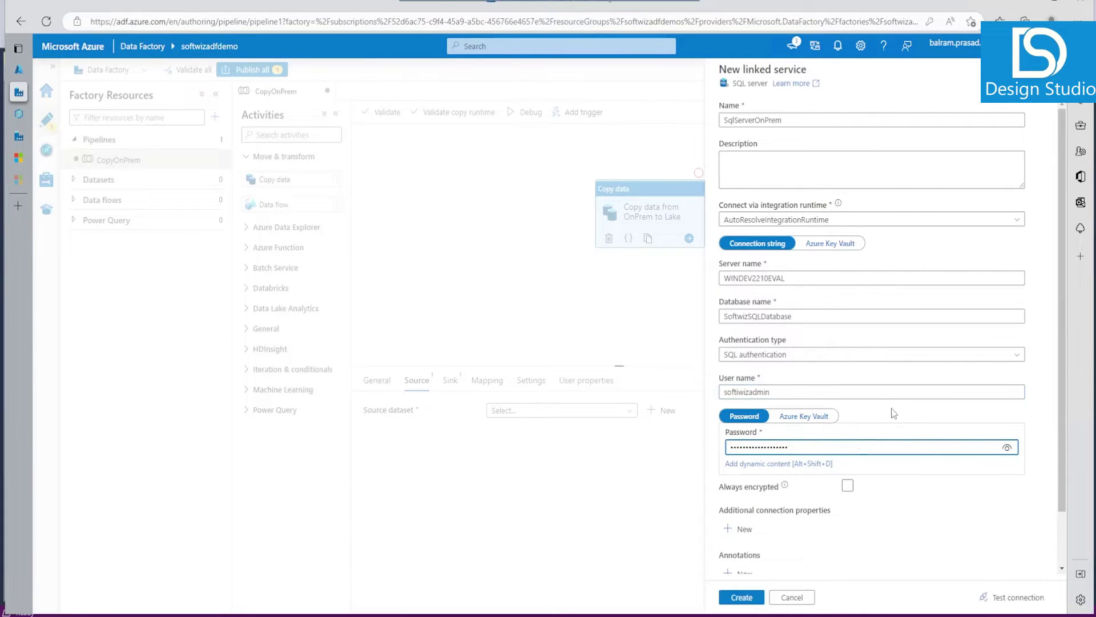
# Test the SqlServerOnPrem connection through AutoResolveIntegrationRuntime and check the error details.
pyautogui.scroll(-1, 894, 413)
pyautogui.click(1014, 597)
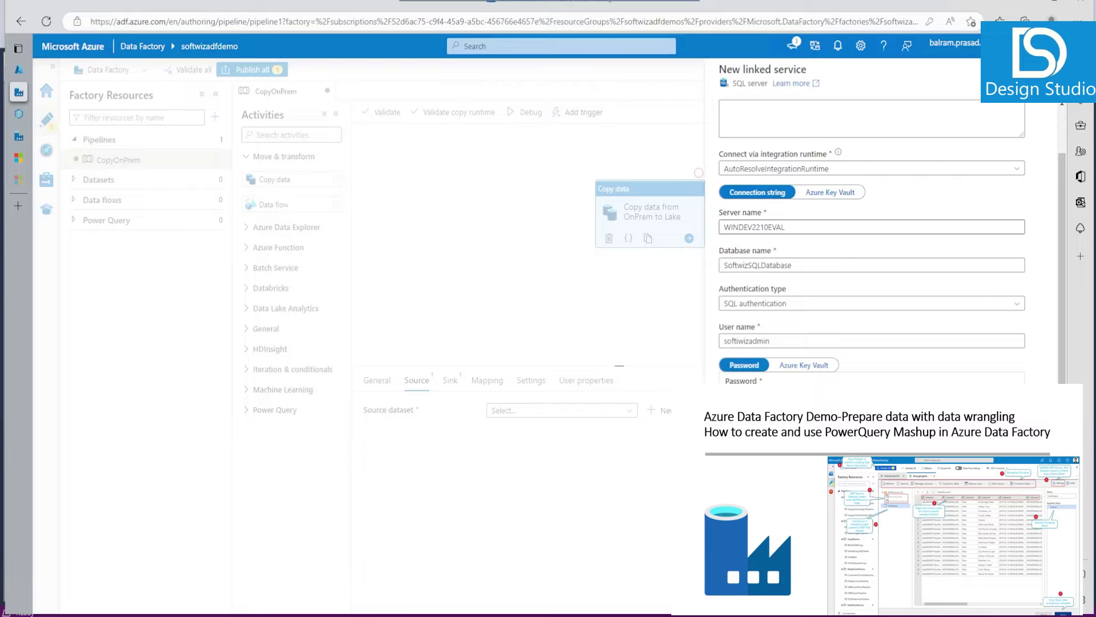
pyautogui.scroll(-1, 872, 240)
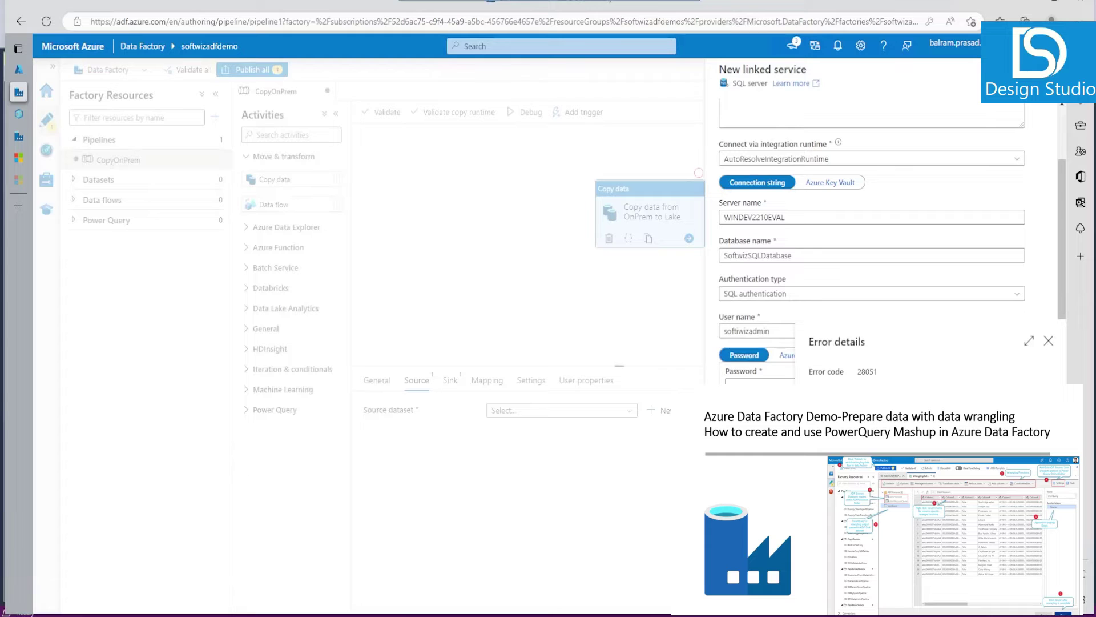
pyautogui.click(1048, 341)
# Set the linked service's integration runtime to SoftwizDemoIR and create the service after testing its connection, without saving the password in the browser.
pyautogui.click(978, 160)
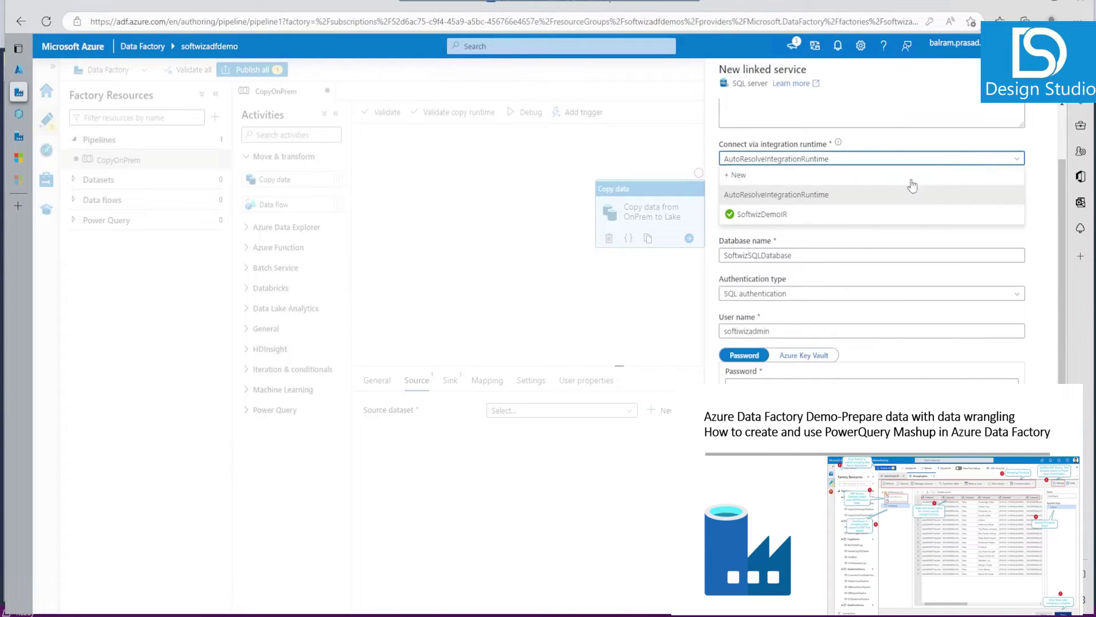
pyautogui.click(775, 219)
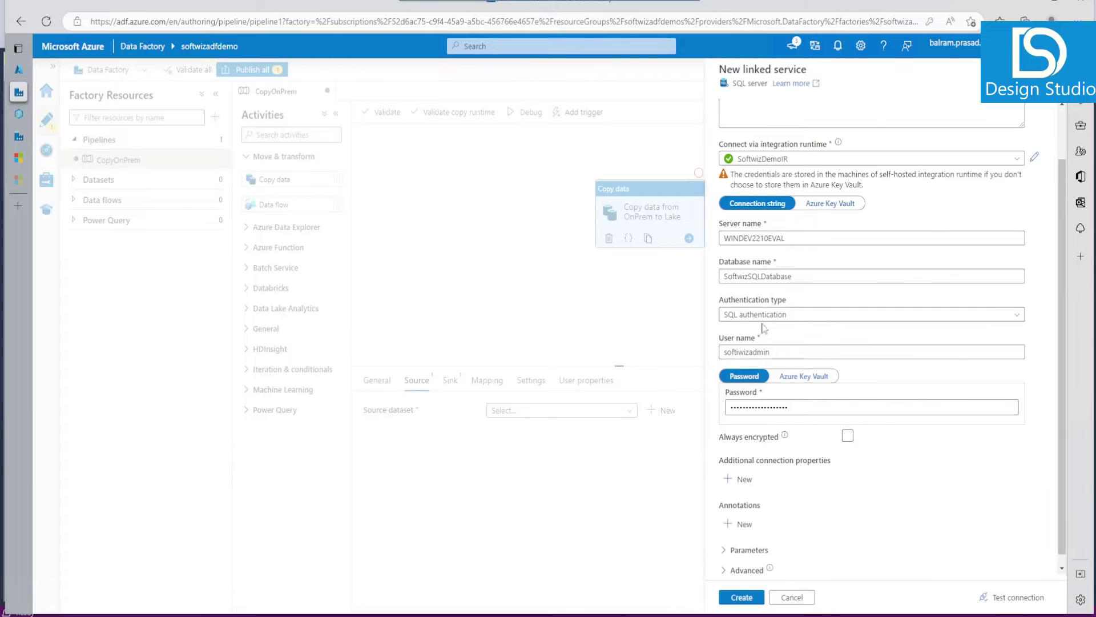
pyautogui.click(1032, 599)
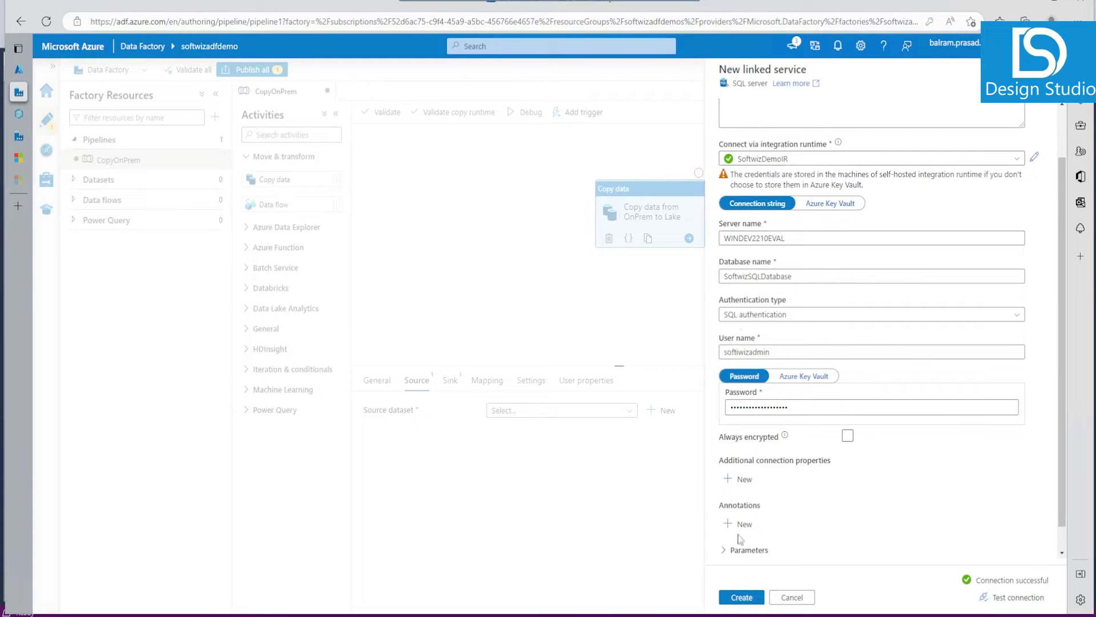
pyautogui.click(744, 598)
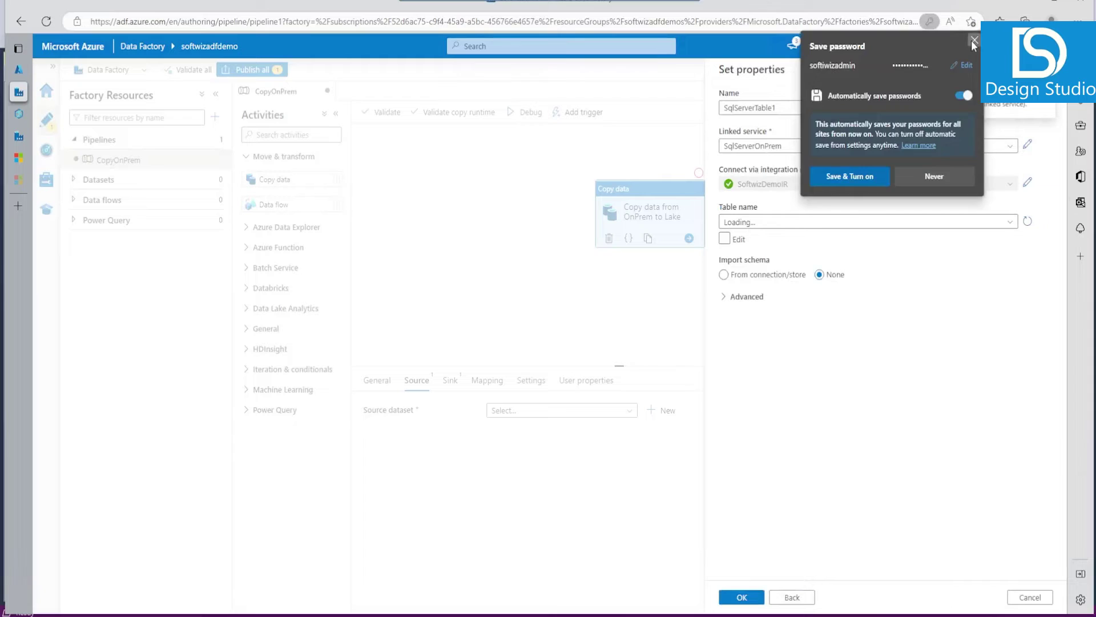
pyautogui.click(974, 39)
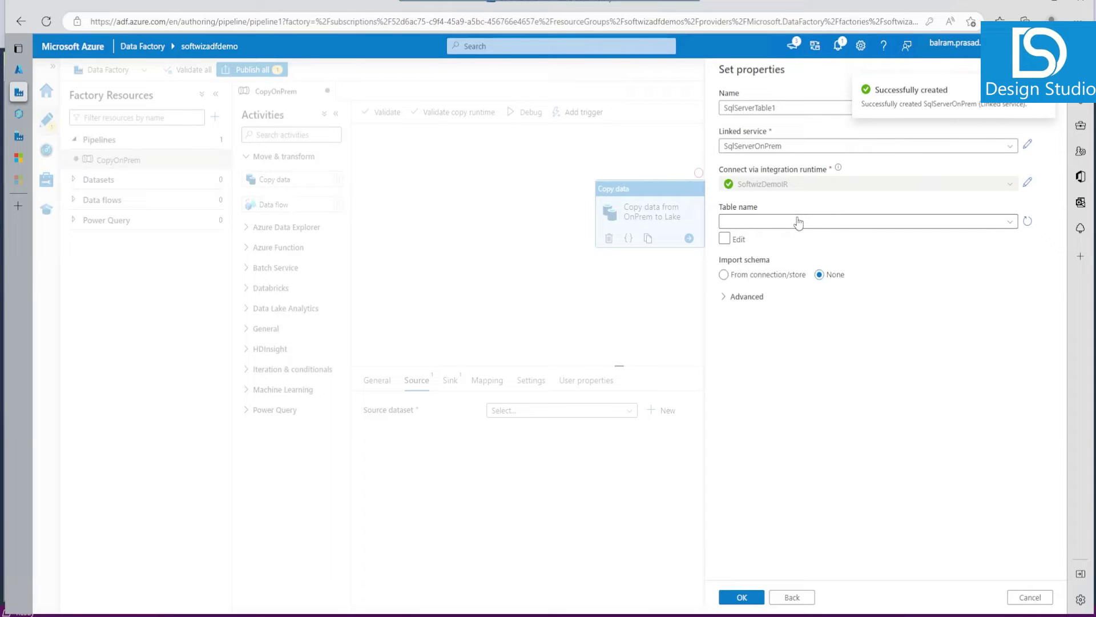
# In SQL Server Management Studio, run a SoftwizSQLDatabase query creating dbo.emp (ID int IDENTITY(1,1) NOT NULL, FirstName varchar(50), LastName varchar(50)) and inserting two sample rows.
pyautogui.click(798, 223)
pyautogui.click(799, 223)
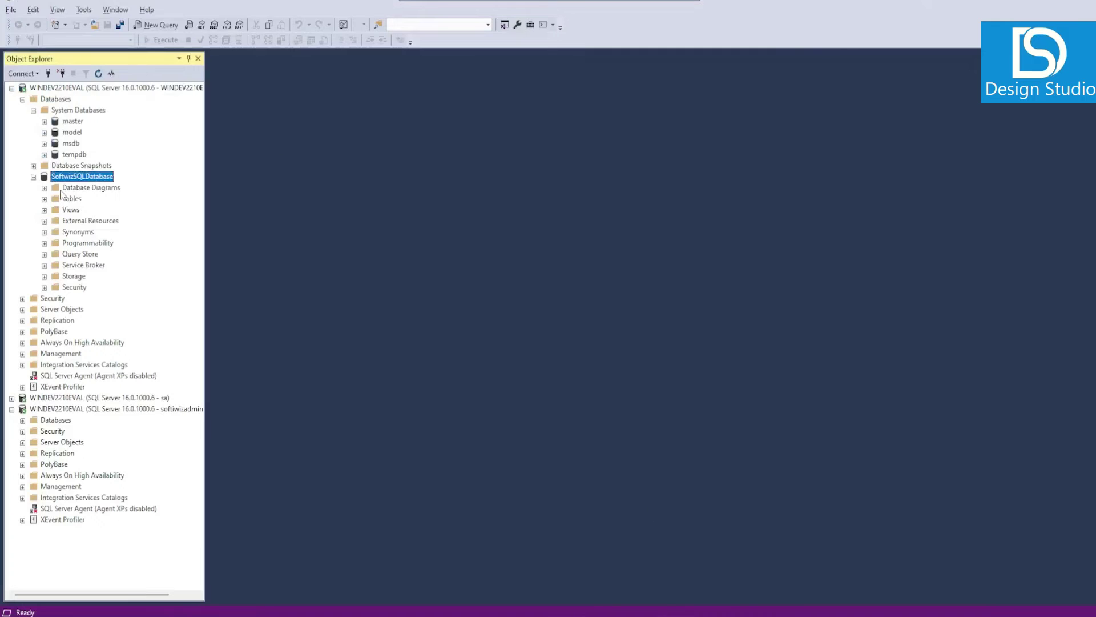
pyautogui.click(73, 198)
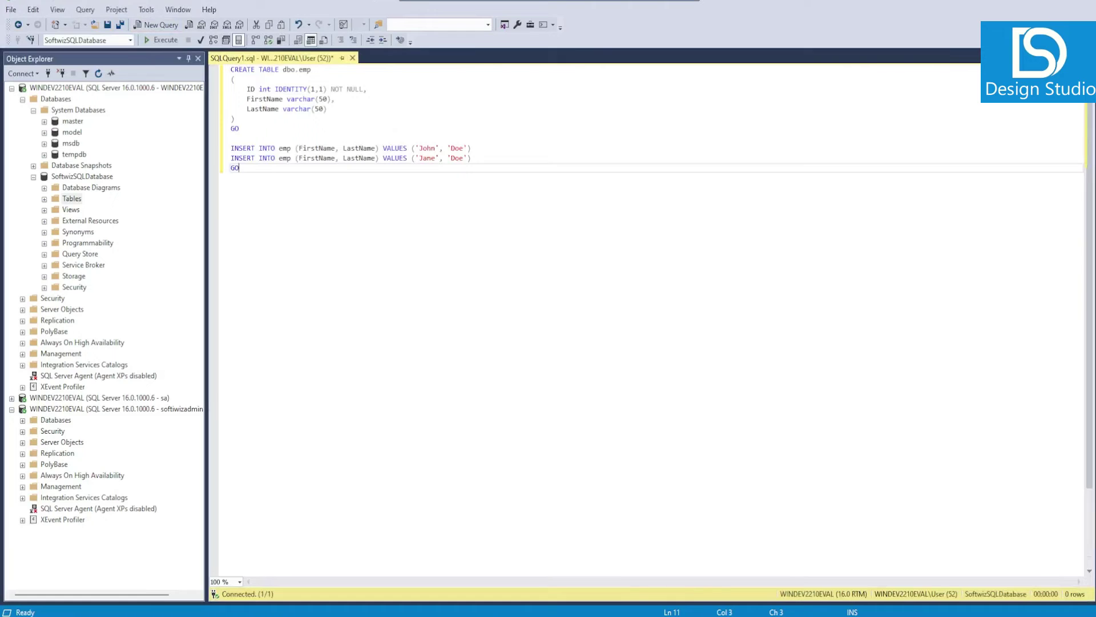
pyautogui.moveTo(240, 129); pyautogui.dragTo(231, 70)
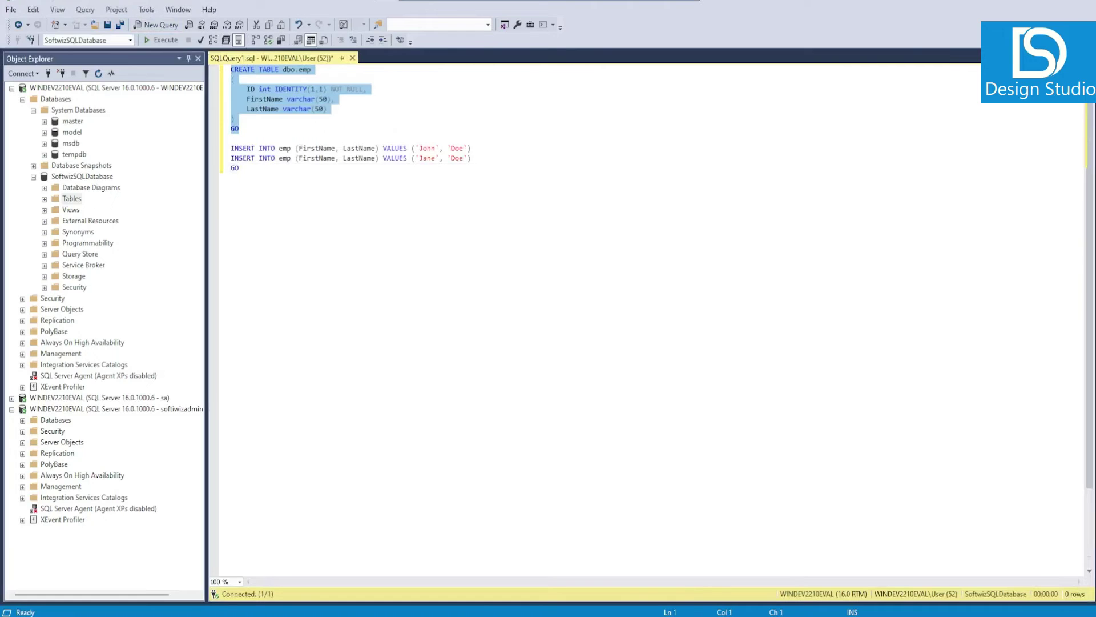
pyautogui.click(239, 168)
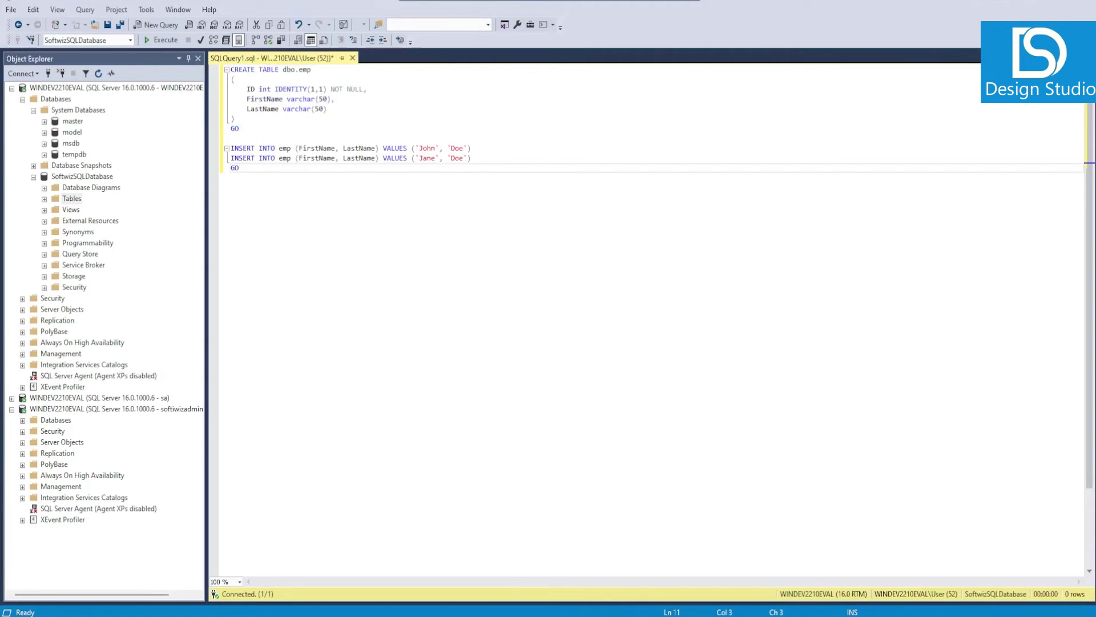
pyautogui.moveTo(471, 158); pyautogui.dragTo(452, 158)
pyautogui.click(240, 168)
pyautogui.click(164, 40)
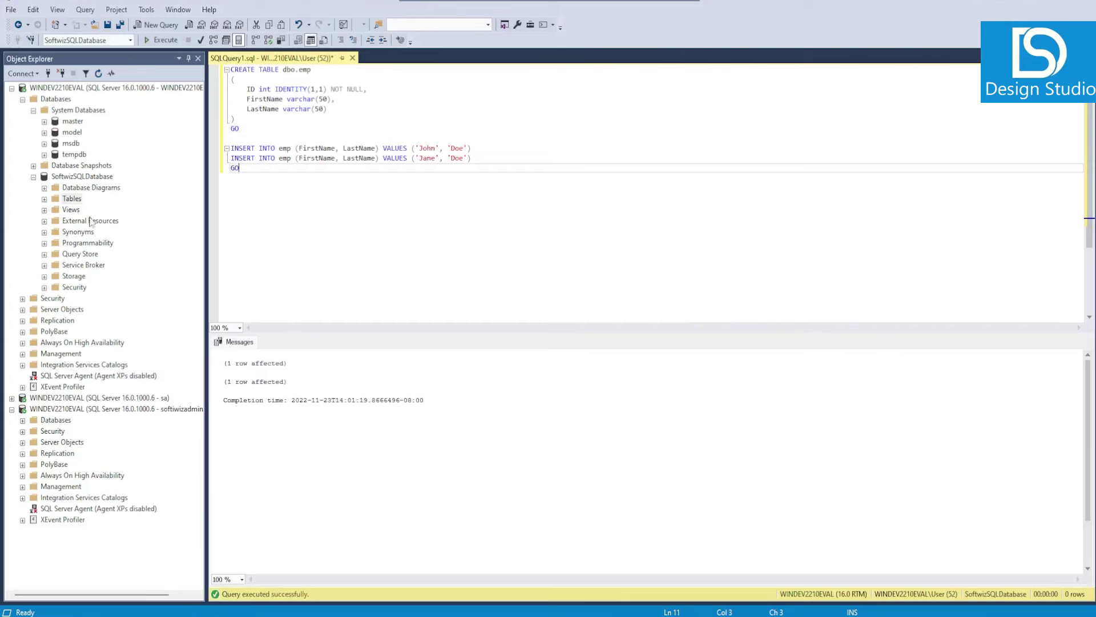
# Expand the tables of SoftwizSQLDatabase and view the top 1000 rows of dbo.emp.
pyautogui.rightClick(74, 200)
pyautogui.press('Escape')
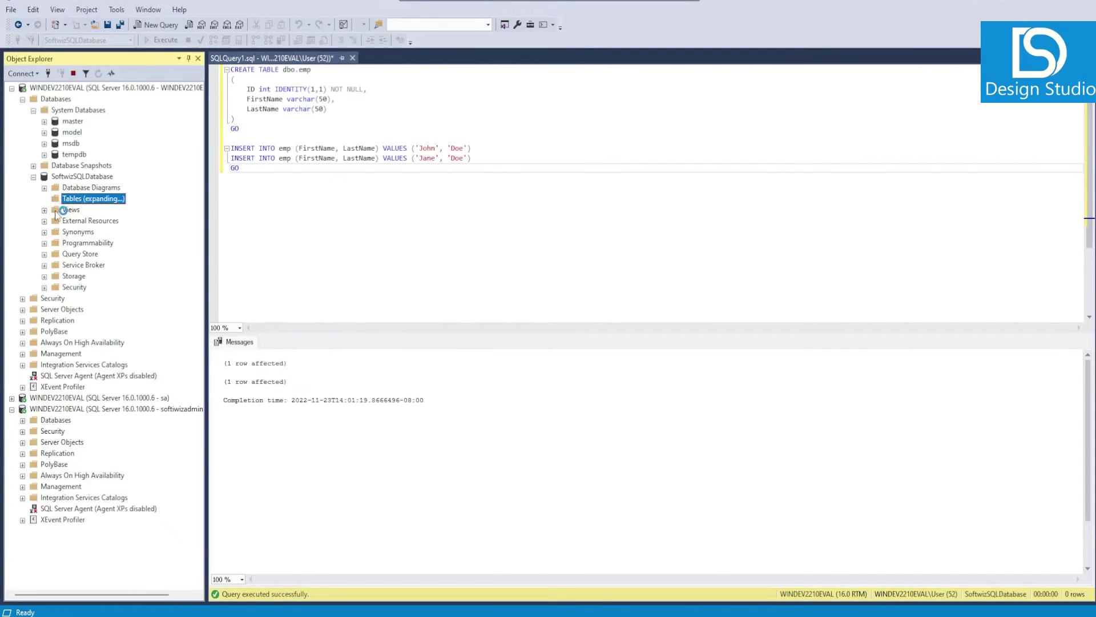
pyautogui.click(44, 199)
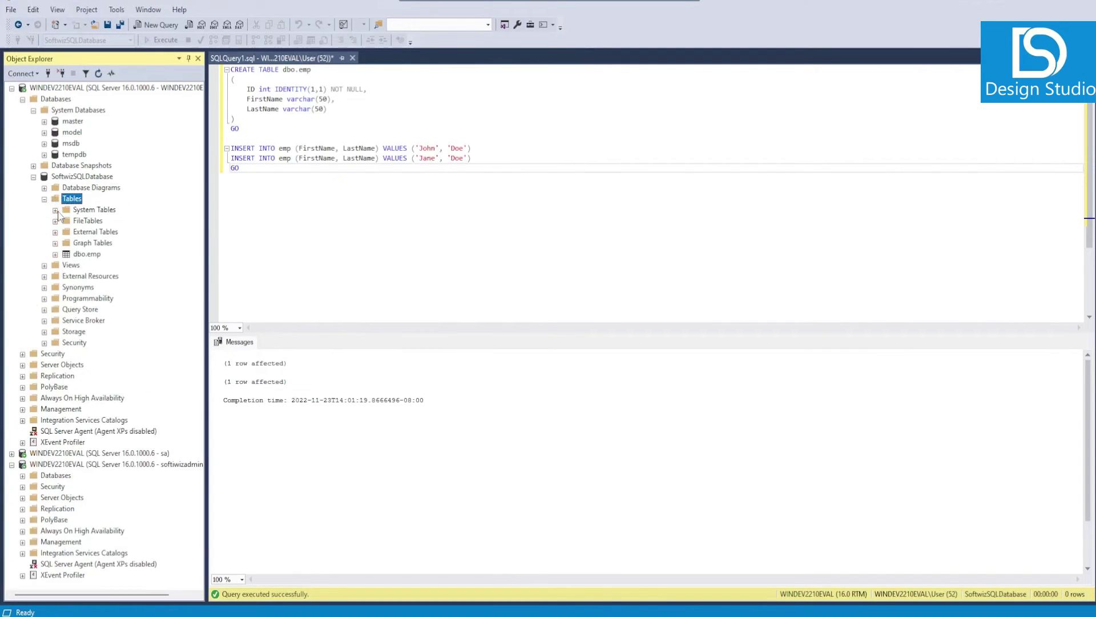
pyautogui.rightClick(84, 255)
pyautogui.click(138, 289)
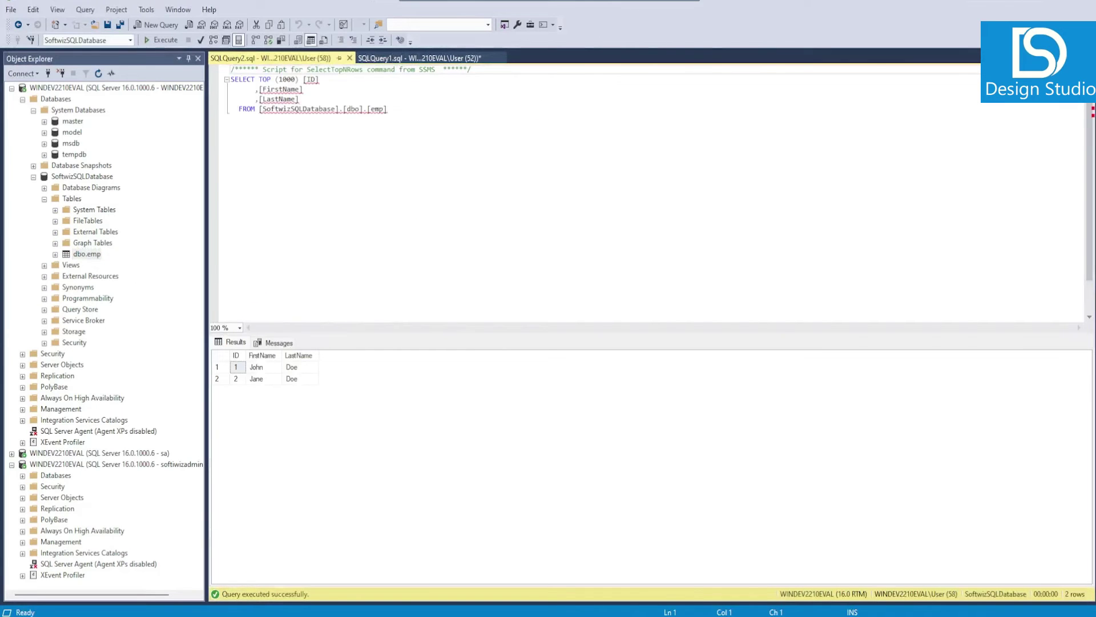
# Back in Azure Data Factory, reload the table list and create the source dataset on dbo.emp, importing the schema from connection/store.
pyautogui.click(554, 576)
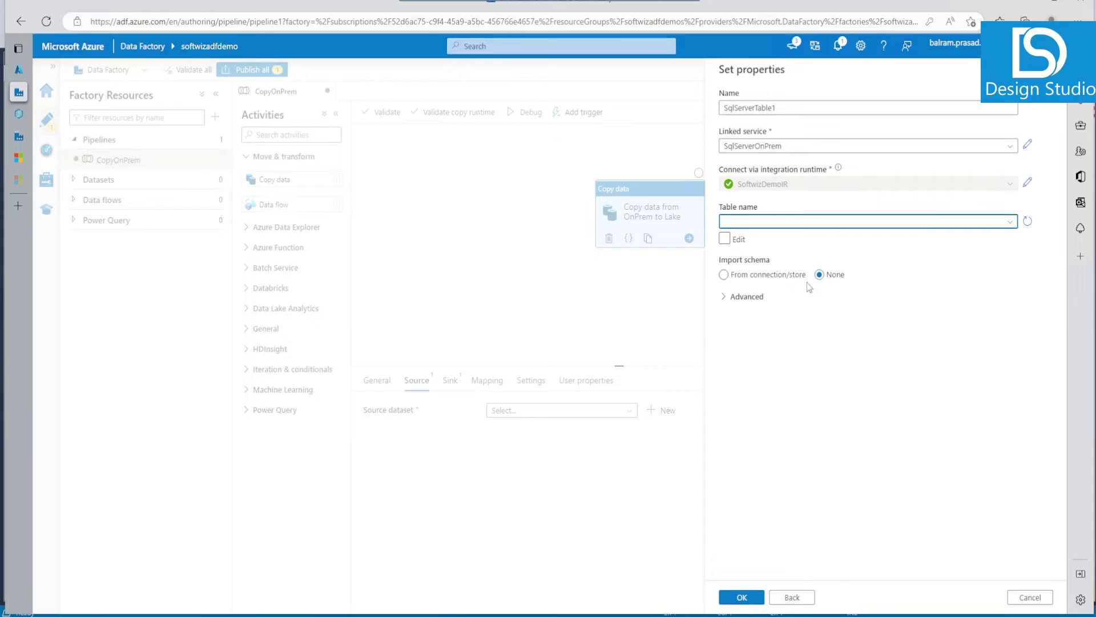
pyautogui.click(1025, 222)
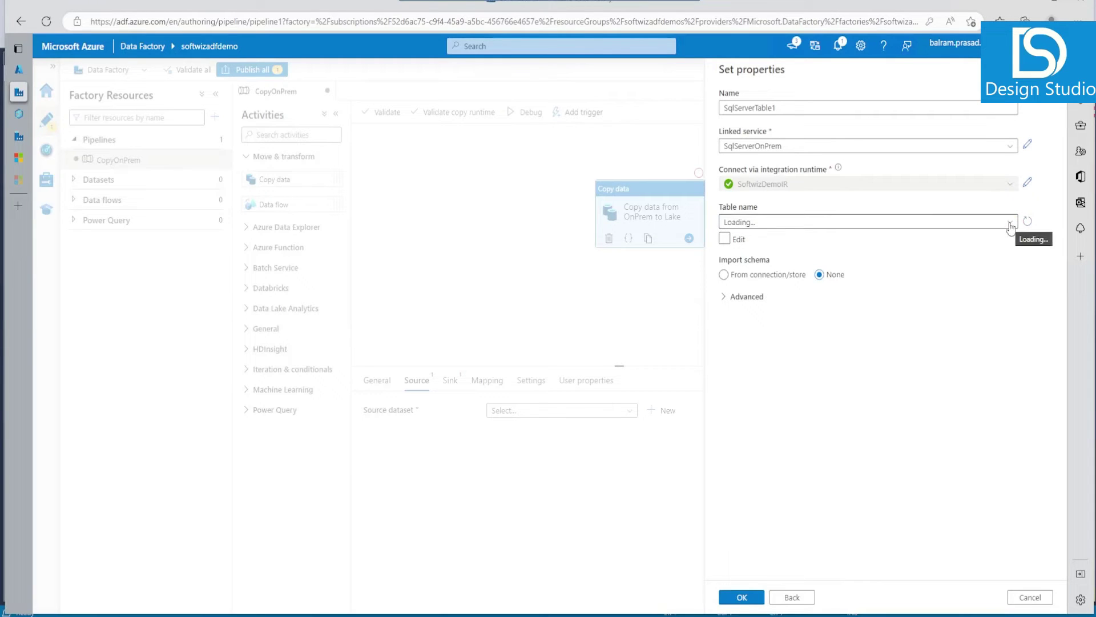
pyautogui.click(1009, 223)
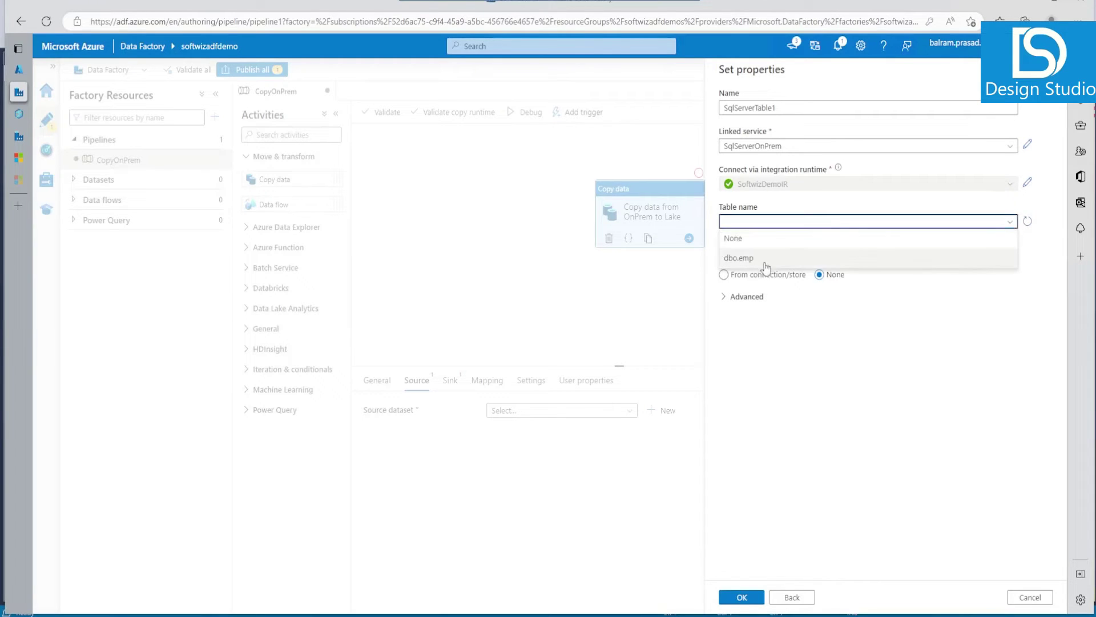
pyautogui.click(764, 260)
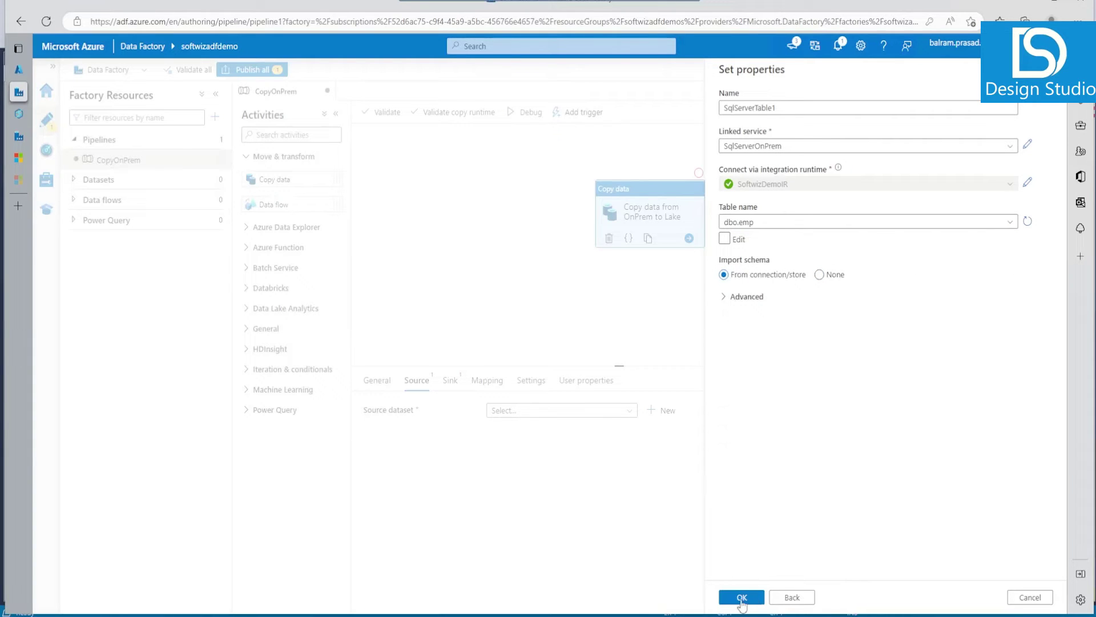
pyautogui.click(742, 598)
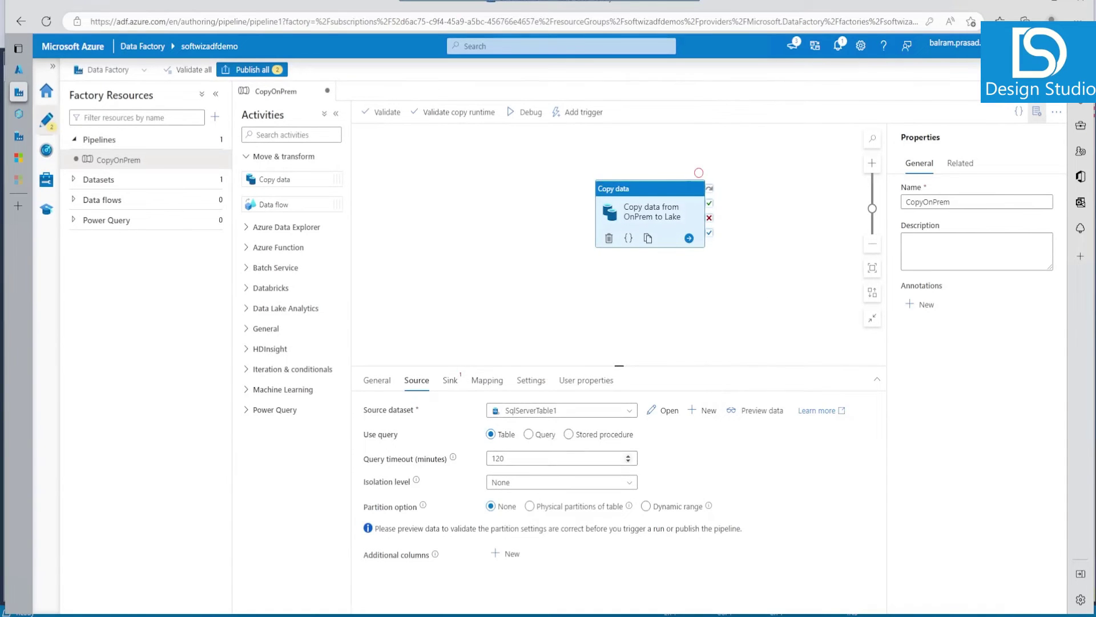
# Start a new sink dataset for the copy activity.
pyautogui.click(450, 382)
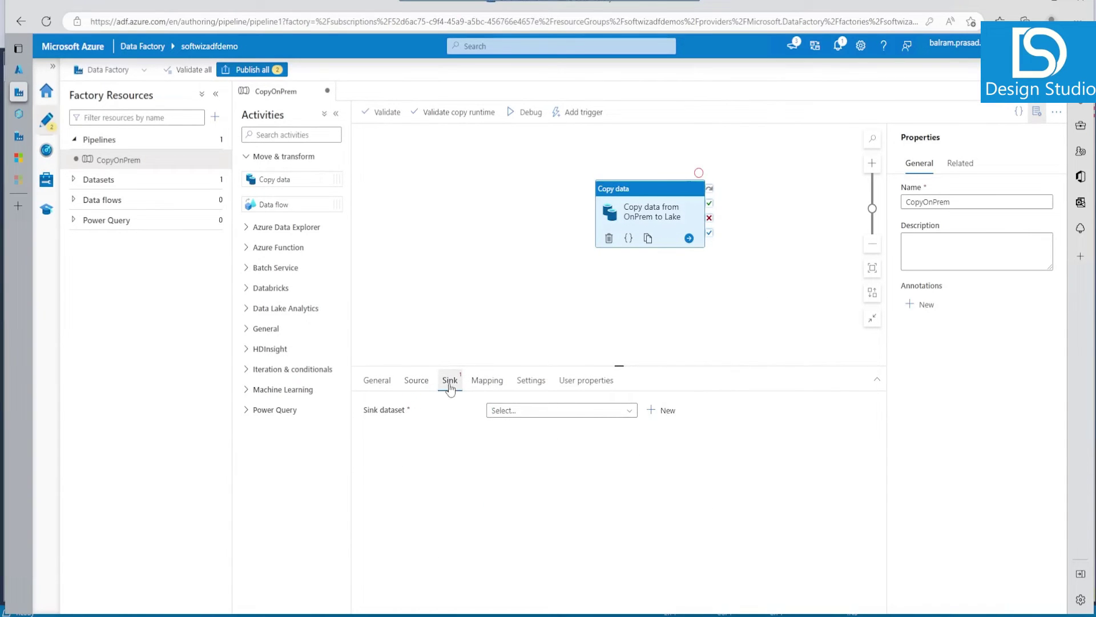
pyautogui.click(587, 411)
pyautogui.click(587, 411)
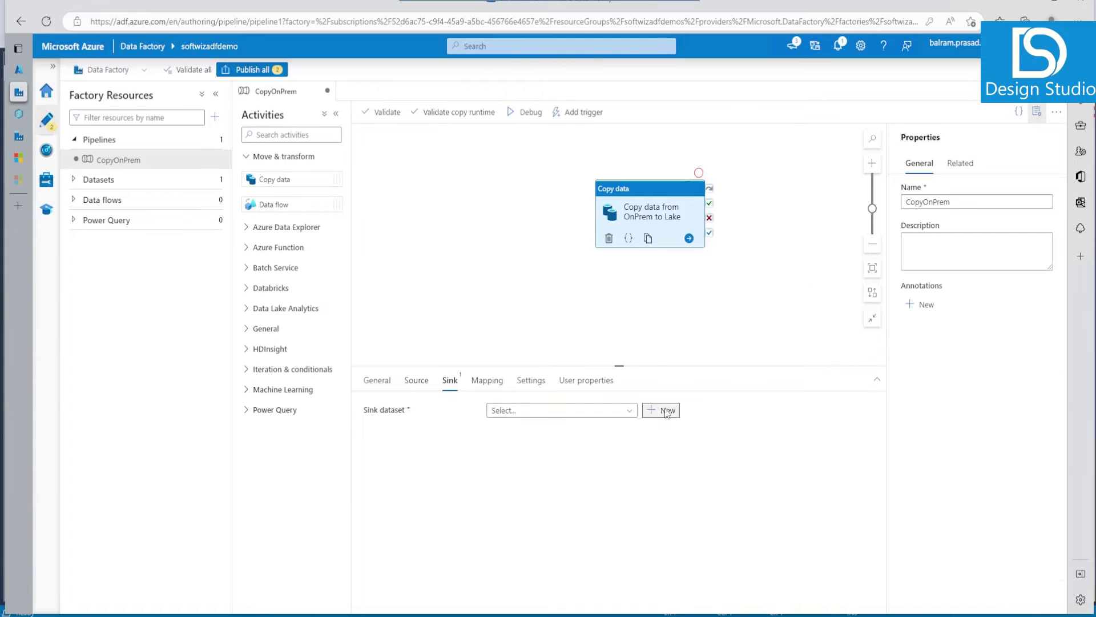
pyautogui.click(659, 410)
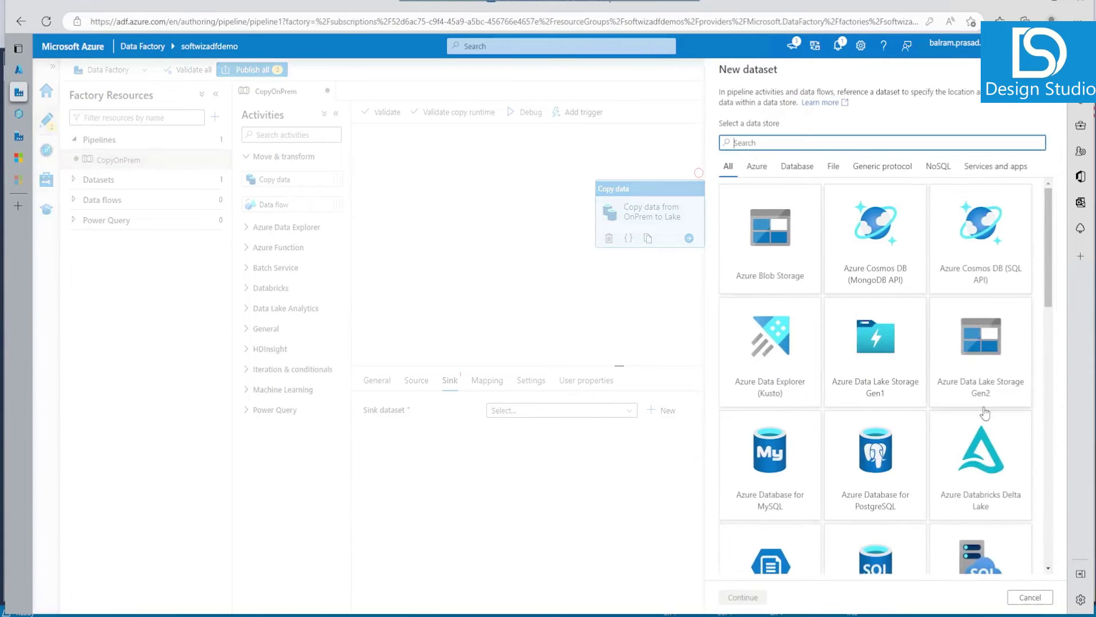
# In the Azure portal, create a private container named data in the softwizlake storage account of resource group softwizadfdemos.
pyautogui.click(19, 69)
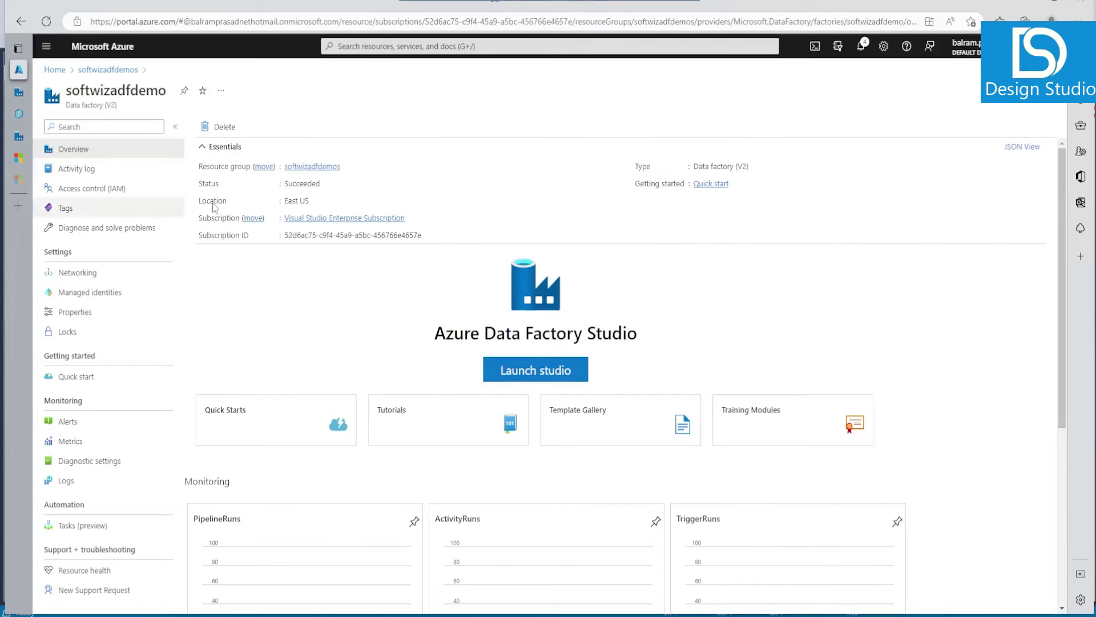
pyautogui.click(117, 76)
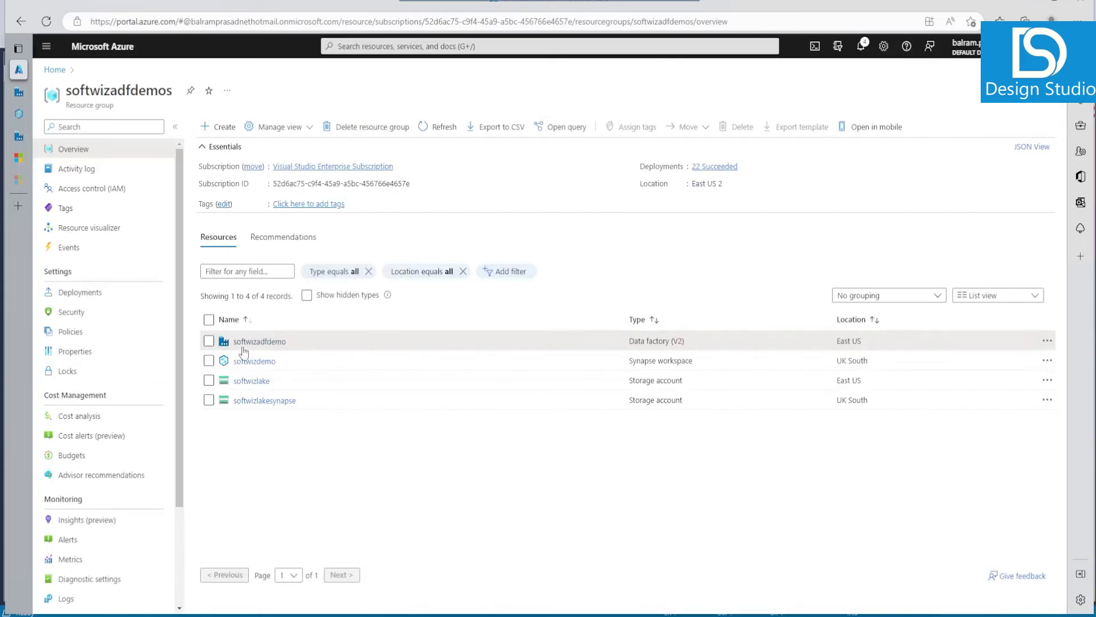
pyautogui.click(249, 381)
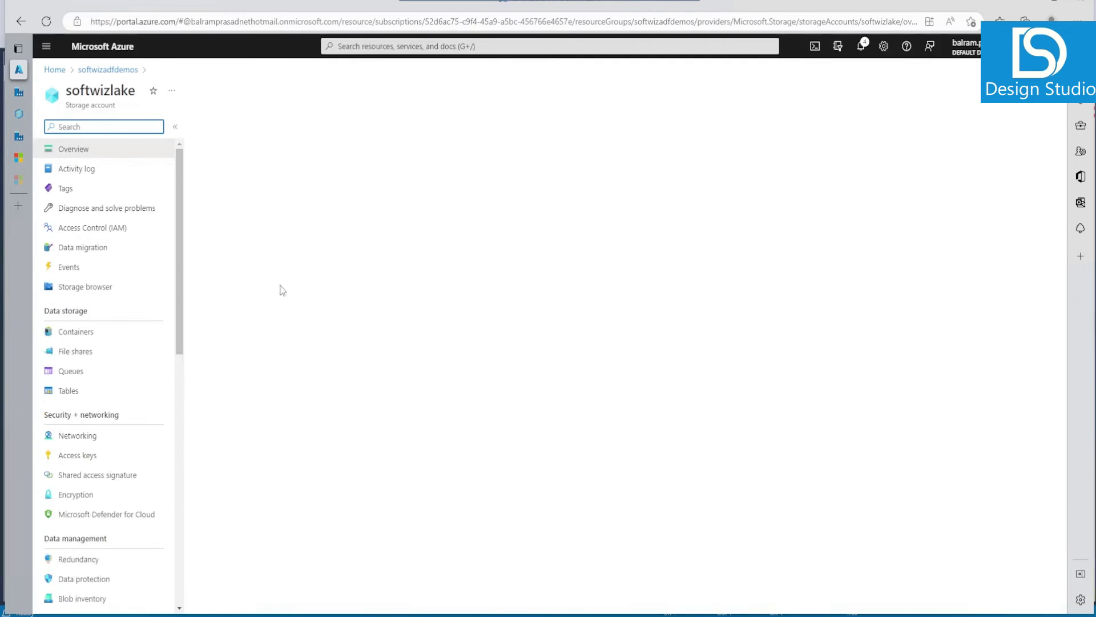
pyautogui.click(97, 335)
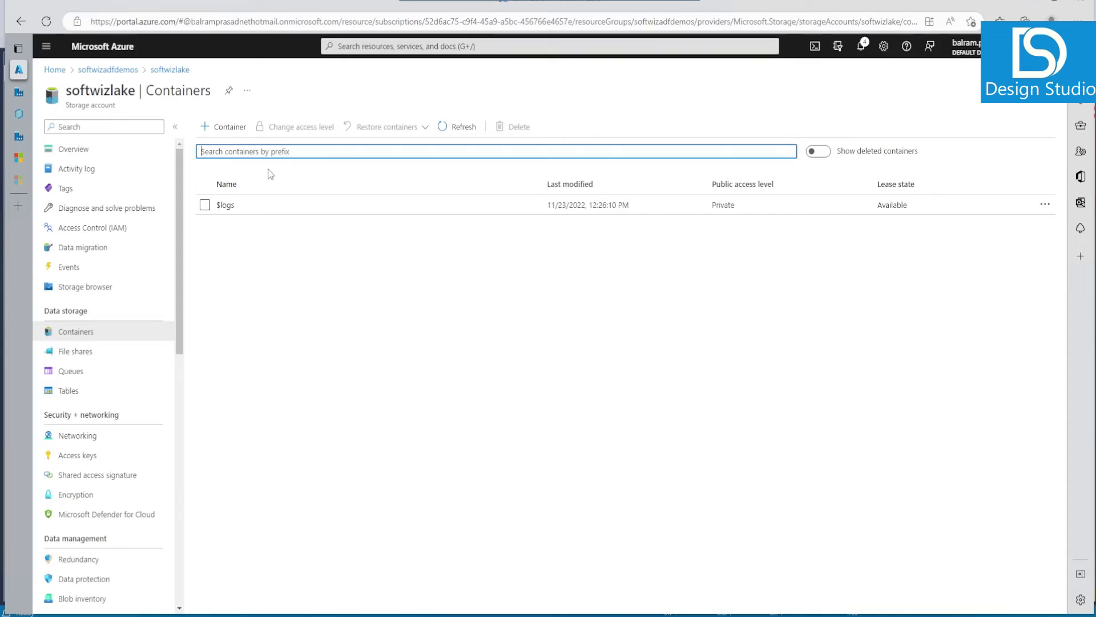
pyautogui.click(226, 126)
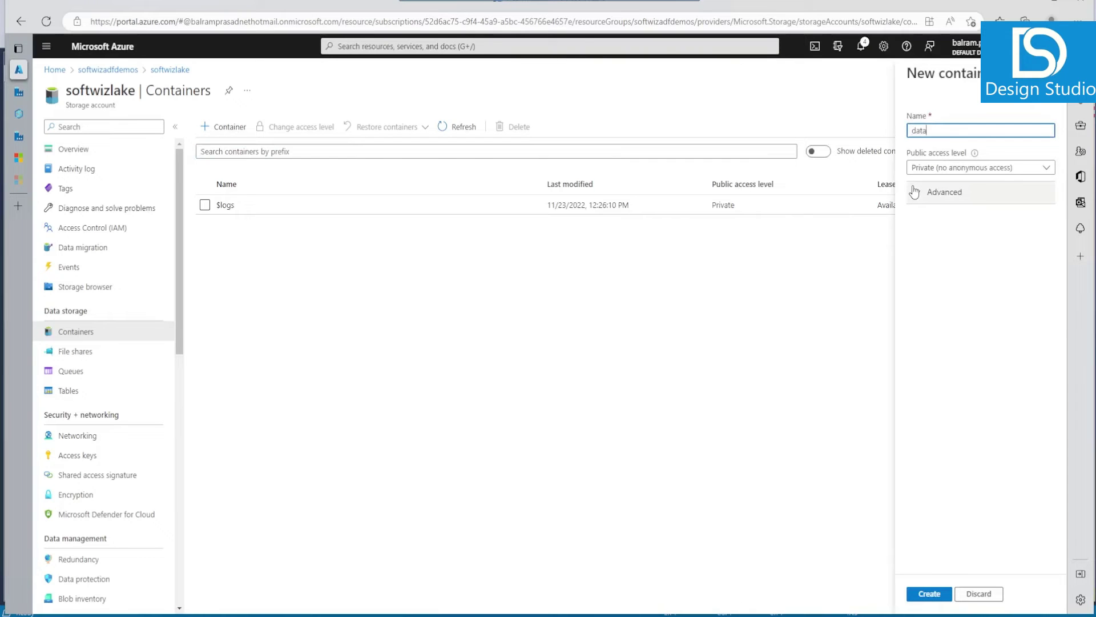
pyautogui.click(929, 594)
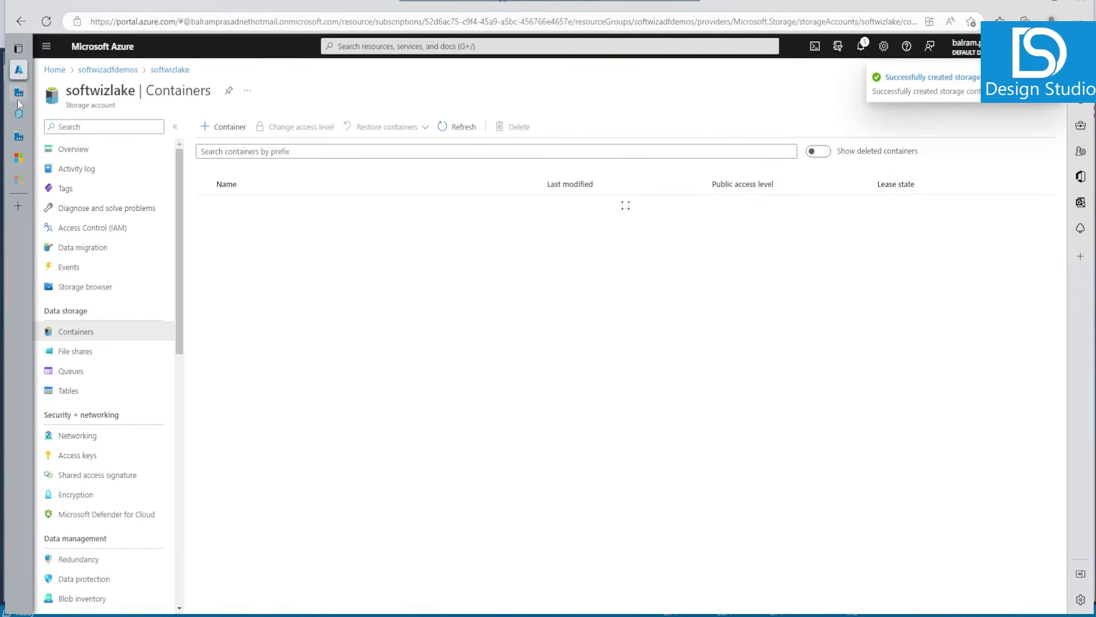
# Back in Azure Data Factory, choose Azure Data Lake Storage Gen2 with DelimitedText format for the sink dataset and name it emp.
pyautogui.click(18, 101)
pyautogui.click(974, 355)
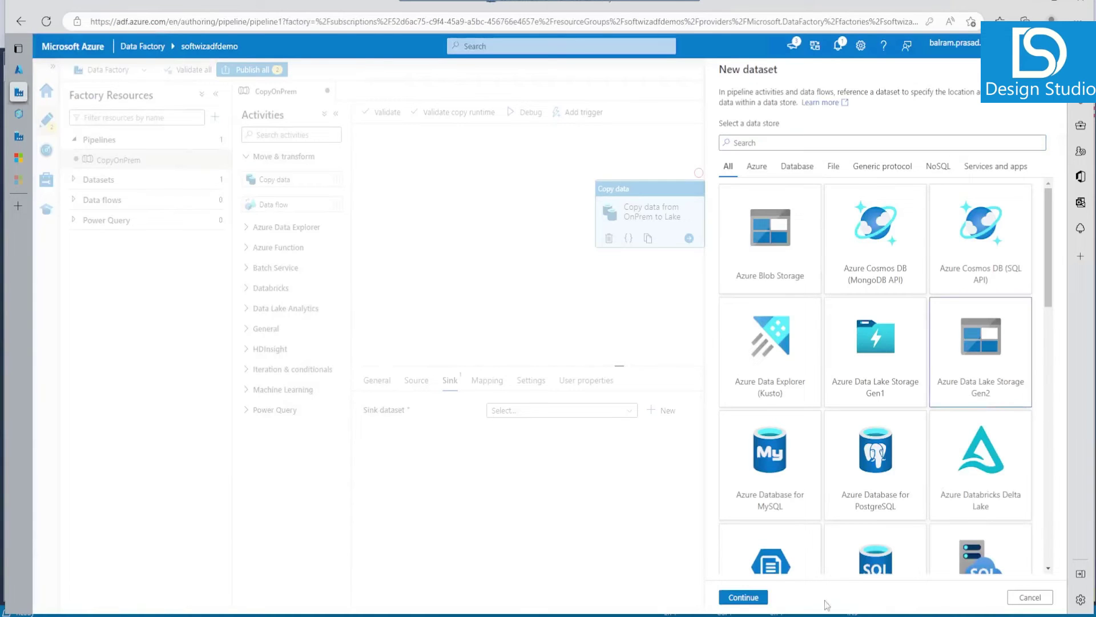
pyautogui.click(752, 598)
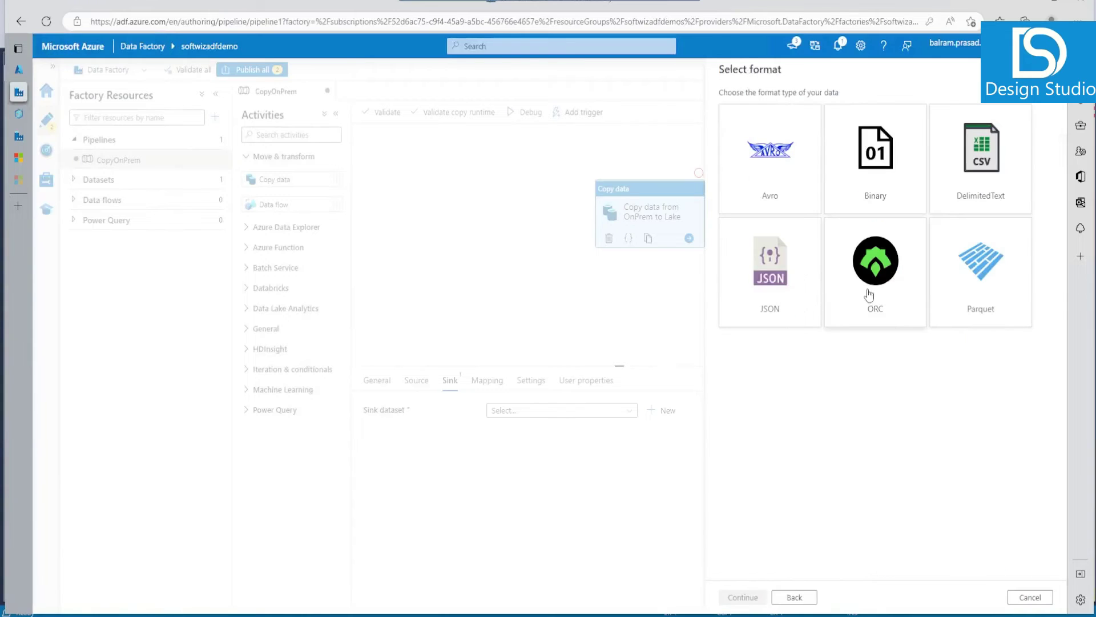
pyautogui.click(975, 181)
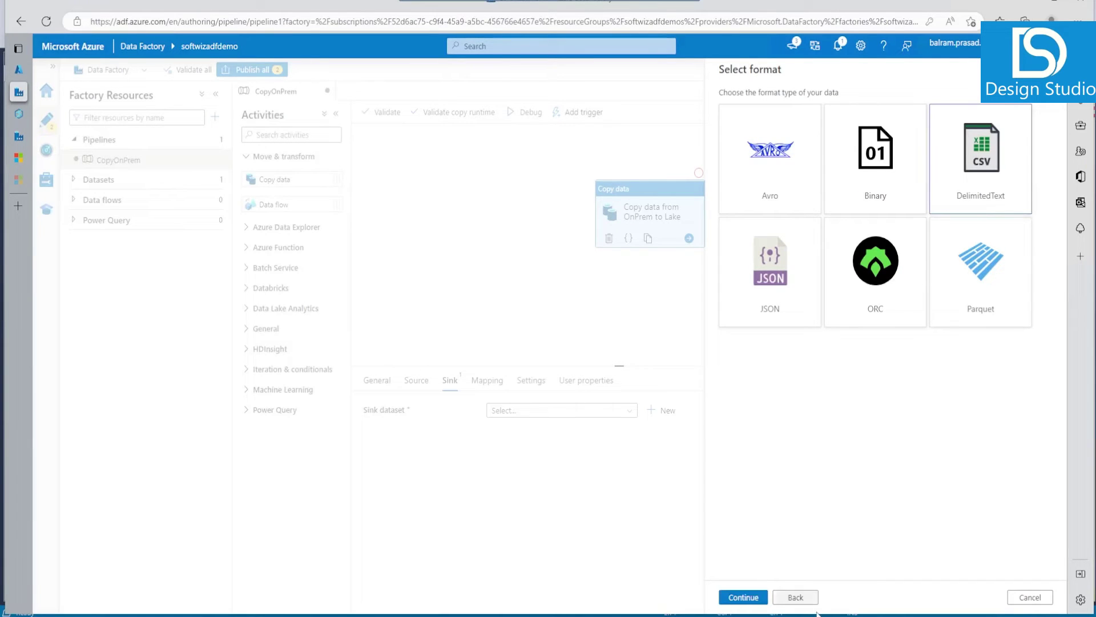
pyautogui.click(724, 597)
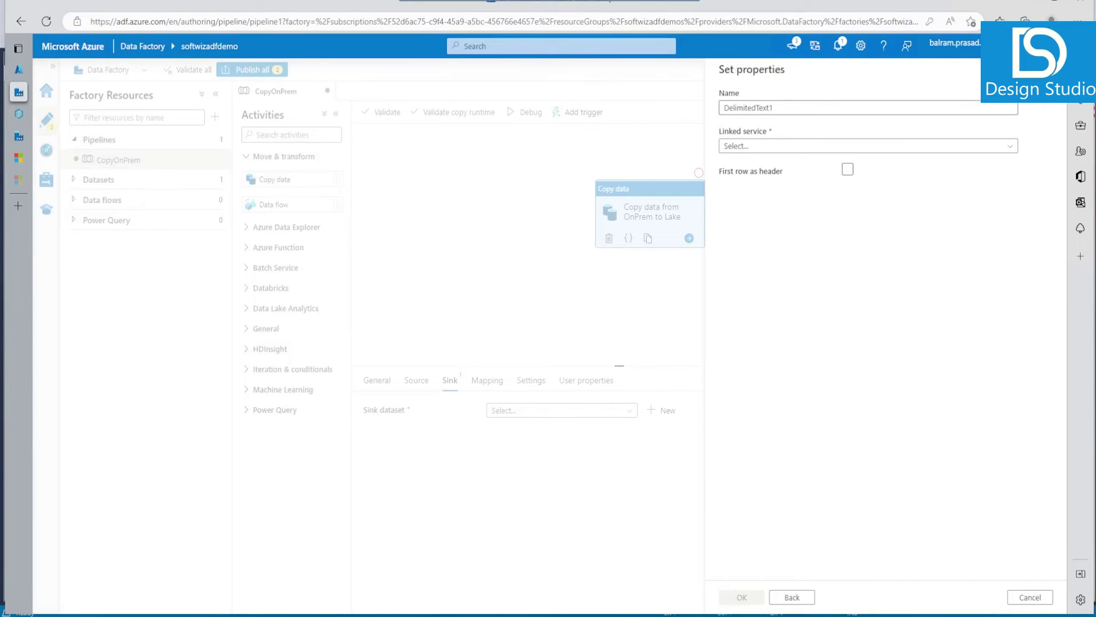
pyautogui.write('emp')
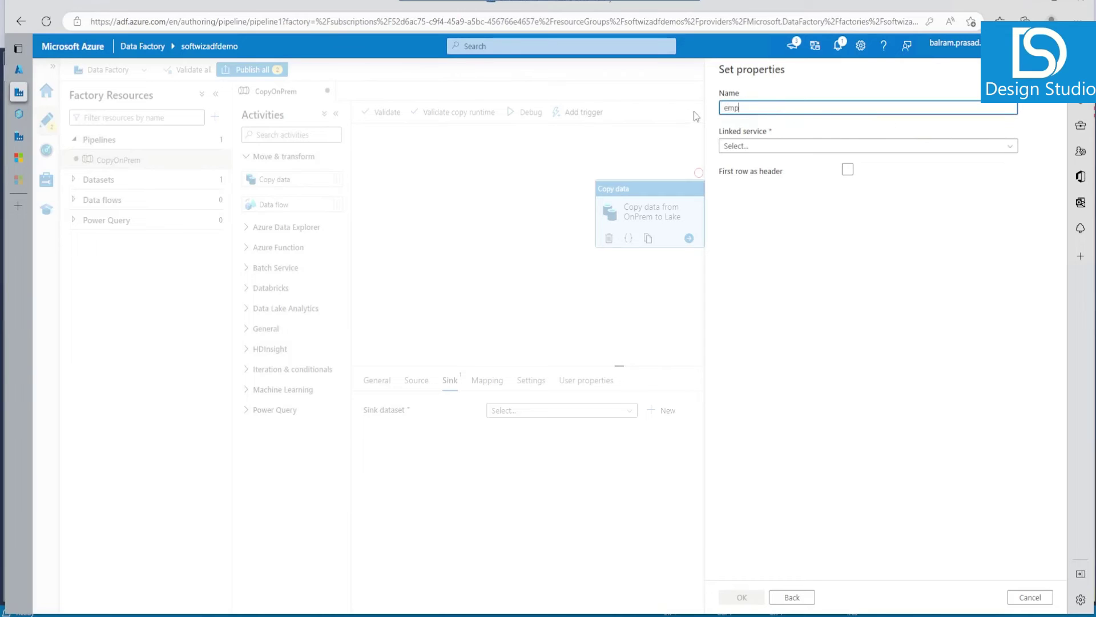
# Create a new linked service named AzureDataLakeStorage for the dataset, connected to the softwizlake storage account.
pyautogui.click(759, 147)
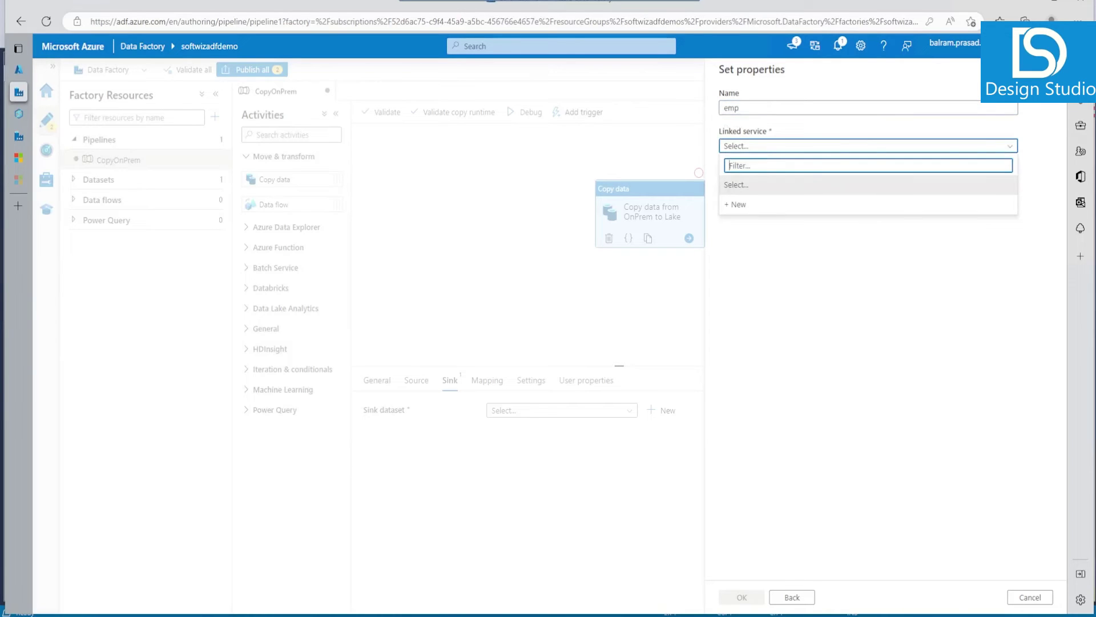
pyautogui.click(752, 207)
pyautogui.press('BackSpace')
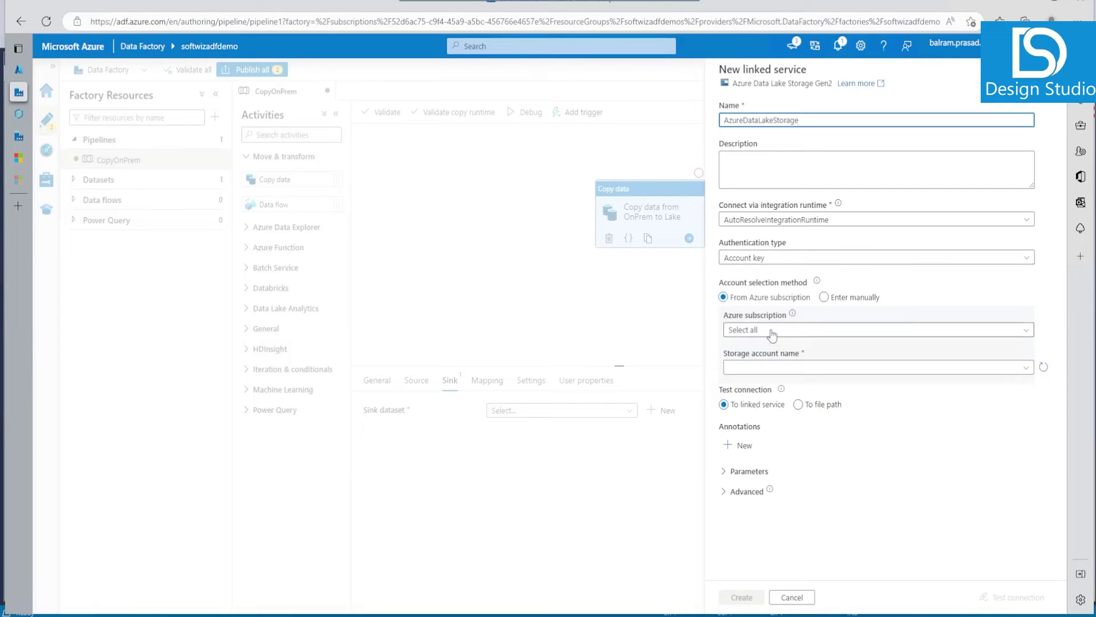
pyautogui.click(766, 368)
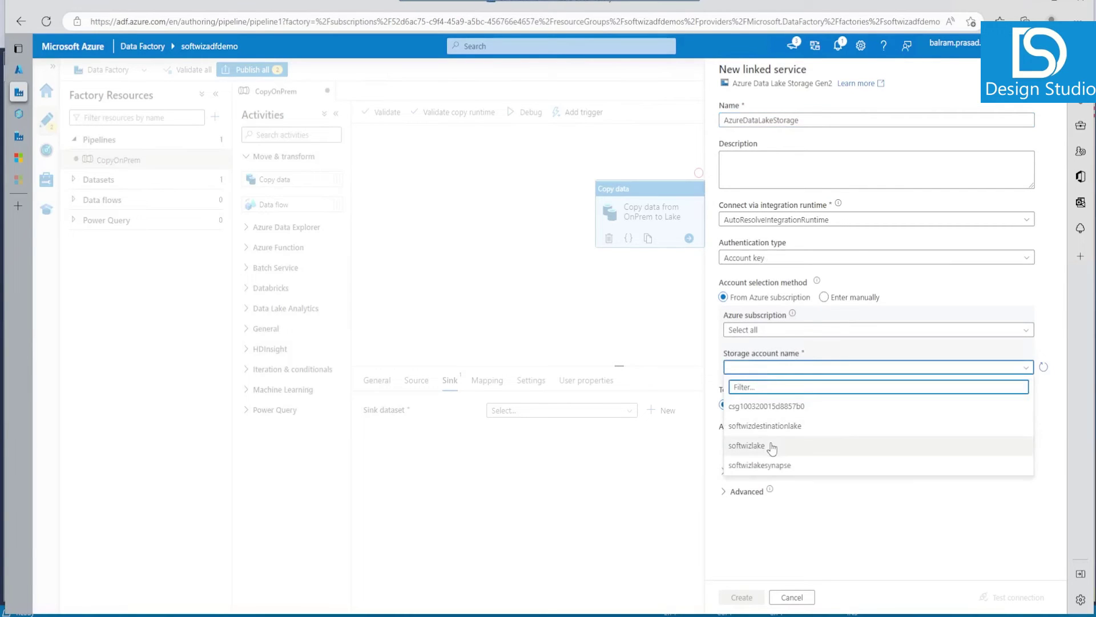
pyautogui.click(765, 445)
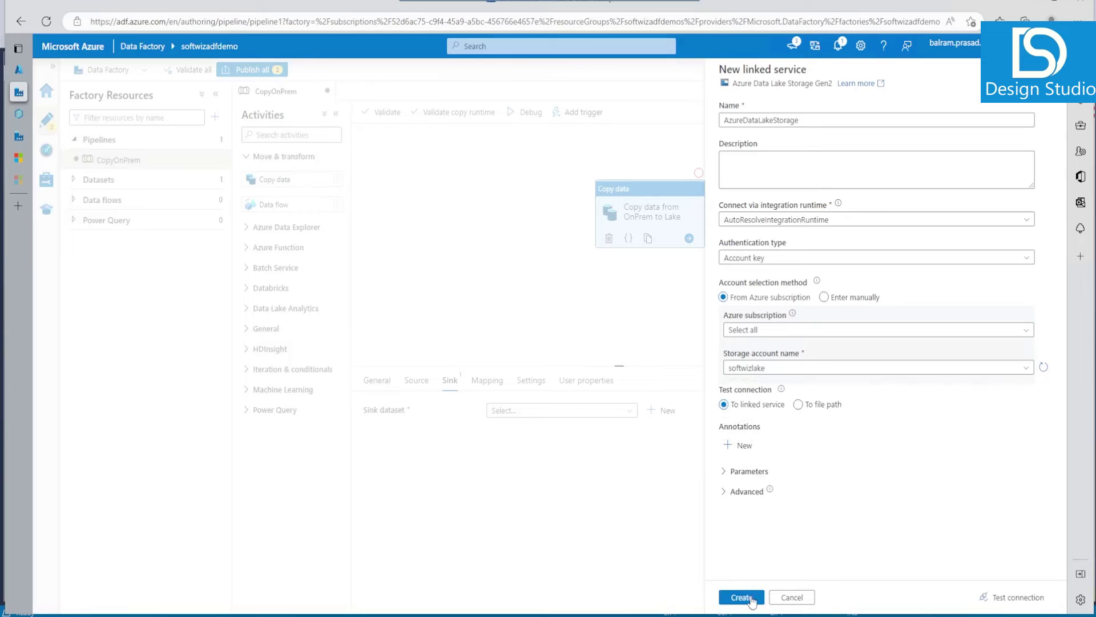
pyautogui.click(753, 600)
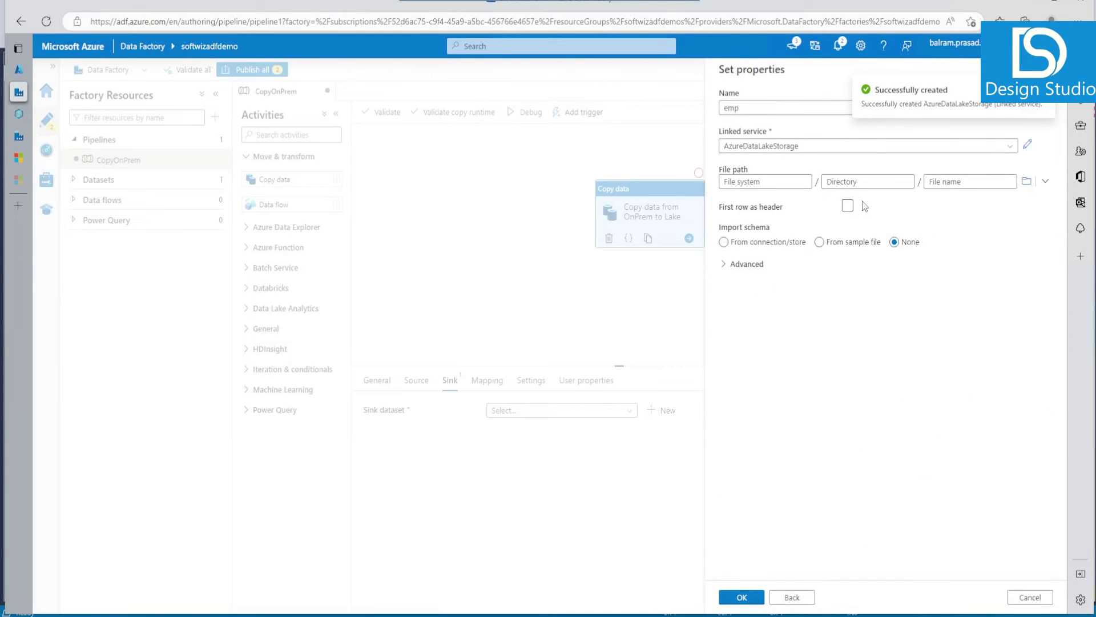
# Treat the first row as header and set the dataset's file path to the data container.
pyautogui.click(848, 207)
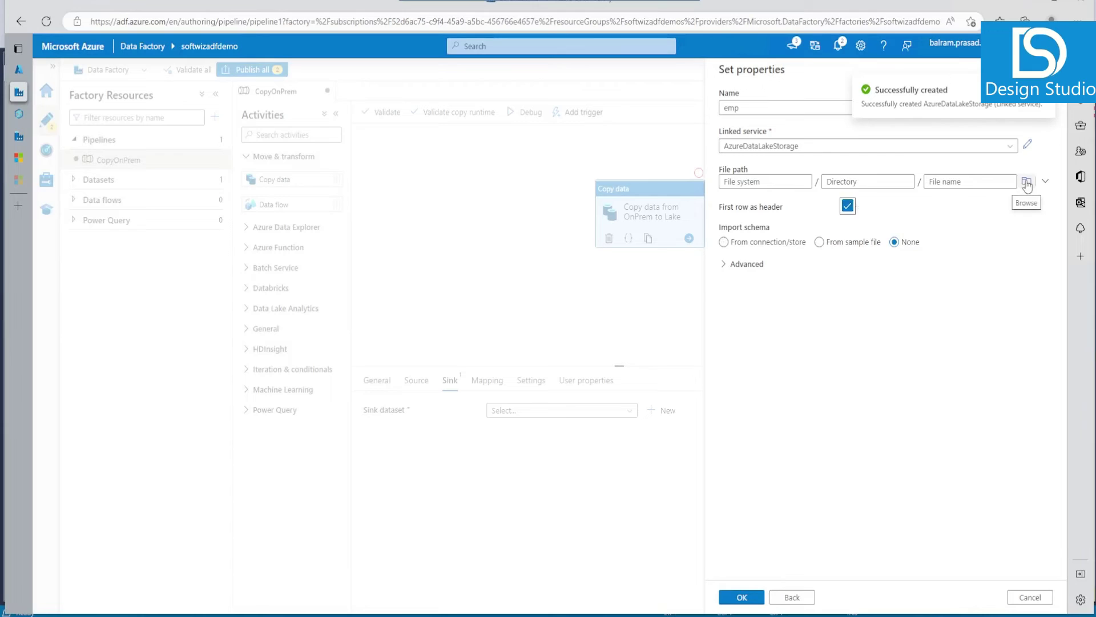
pyautogui.click(1027, 181)
pyautogui.click(737, 140)
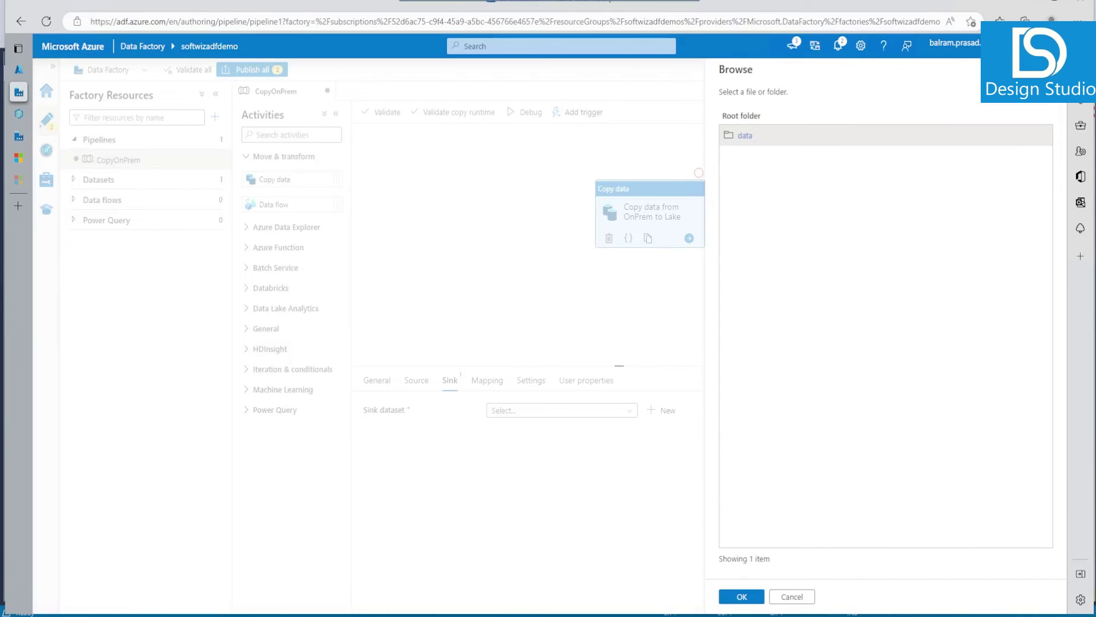
pyautogui.click(757, 596)
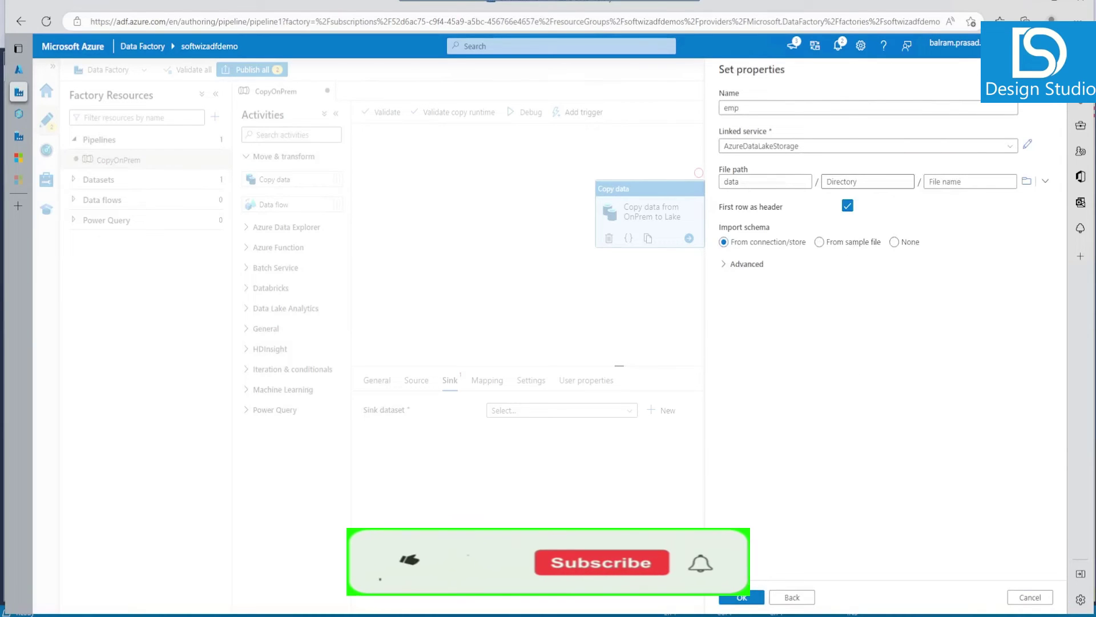
# In the Azure portal, add a directory named emp inside the data container of softwizlake.
pyautogui.click(20, 71)
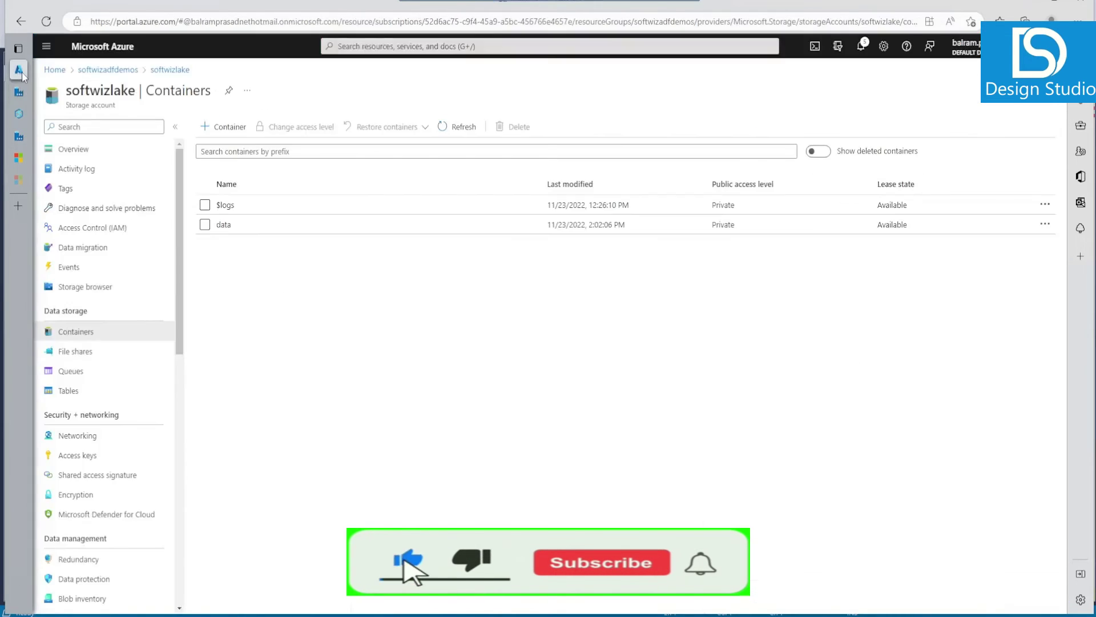
pyautogui.click(221, 226)
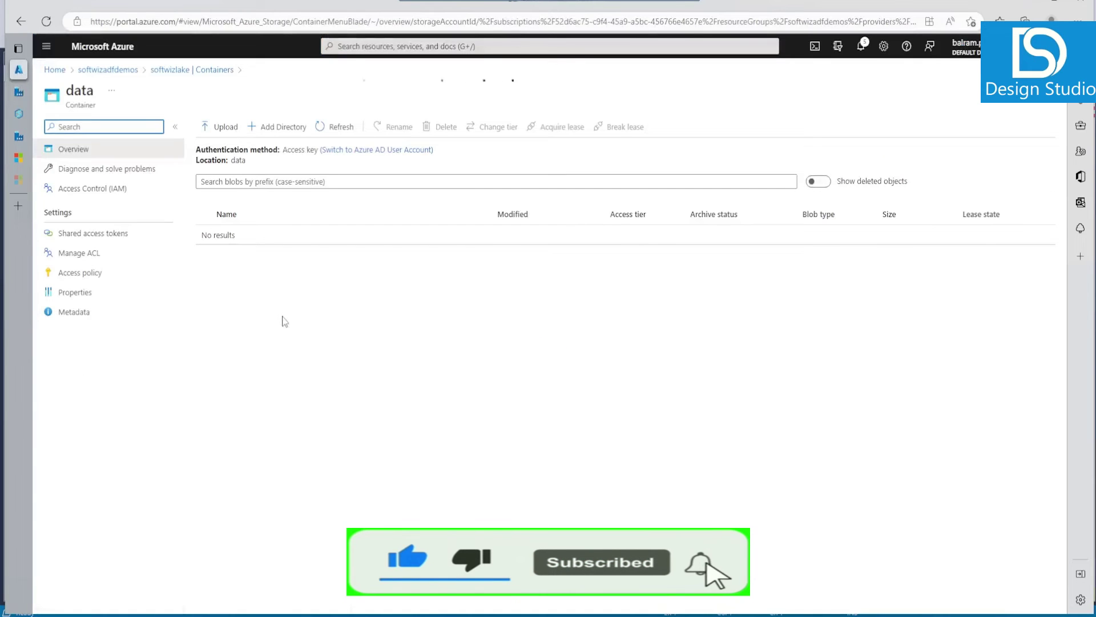
pyautogui.click(277, 126)
pyautogui.write('e')
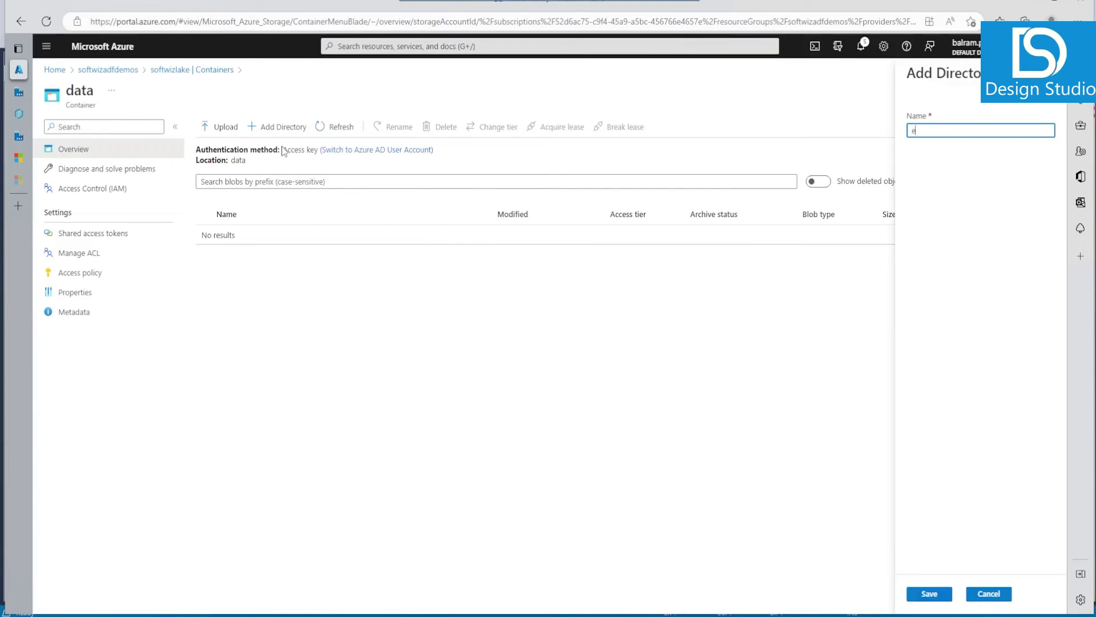
pyautogui.write('mp')
pyautogui.click(929, 594)
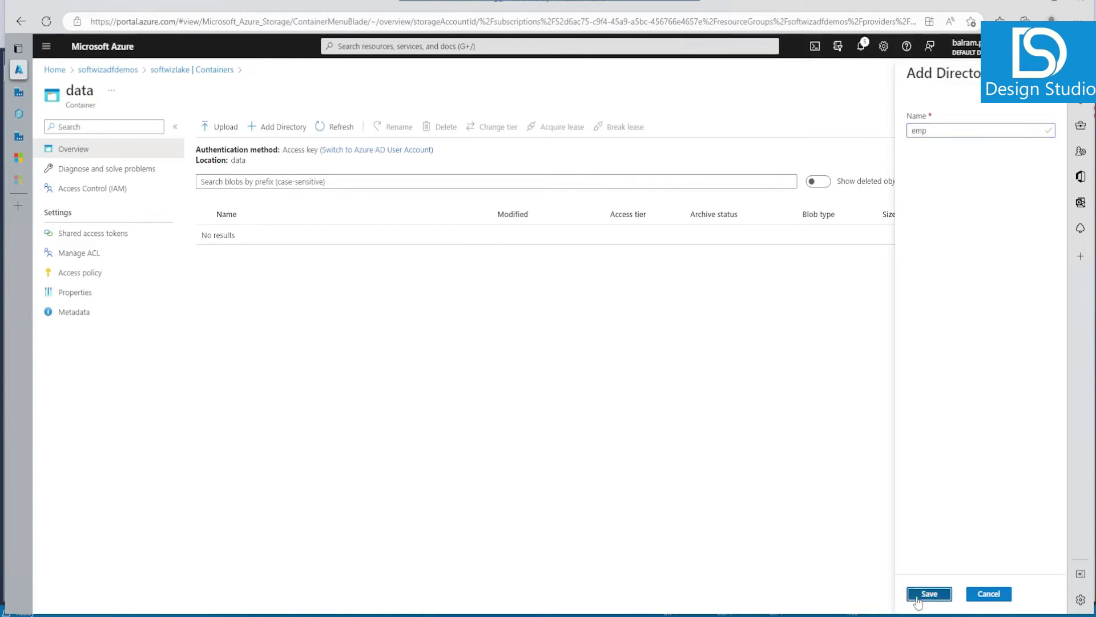
# Back in Azure Data Factory, set the file path's directory to emp and create the sink dataset.
pyautogui.click(25, 94)
pyautogui.click(857, 181)
pyautogui.write('emp')
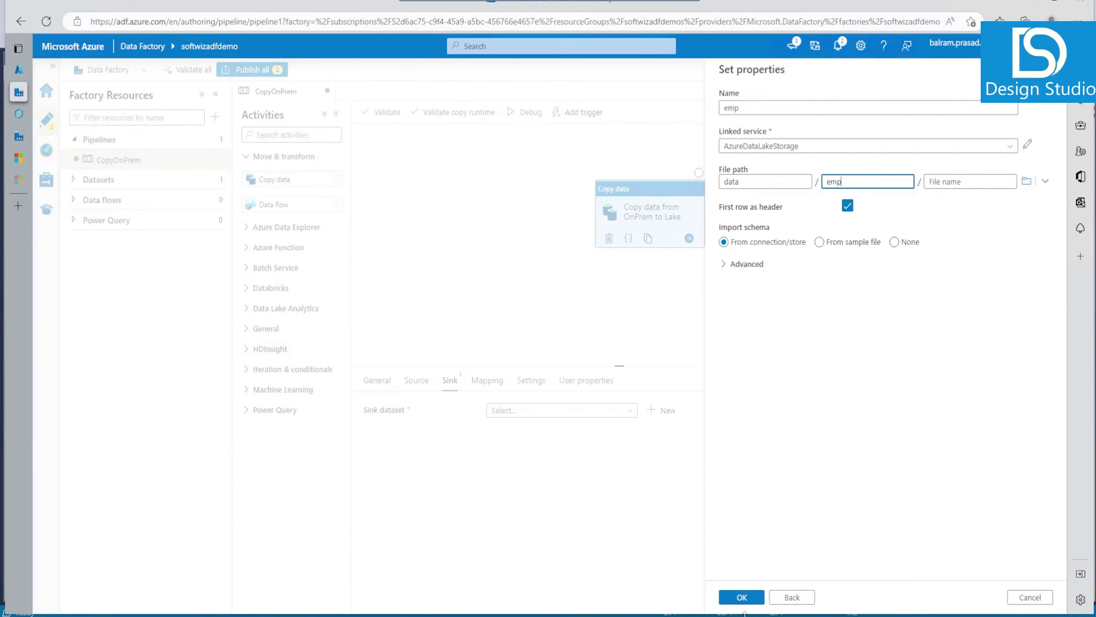
pyautogui.click(744, 599)
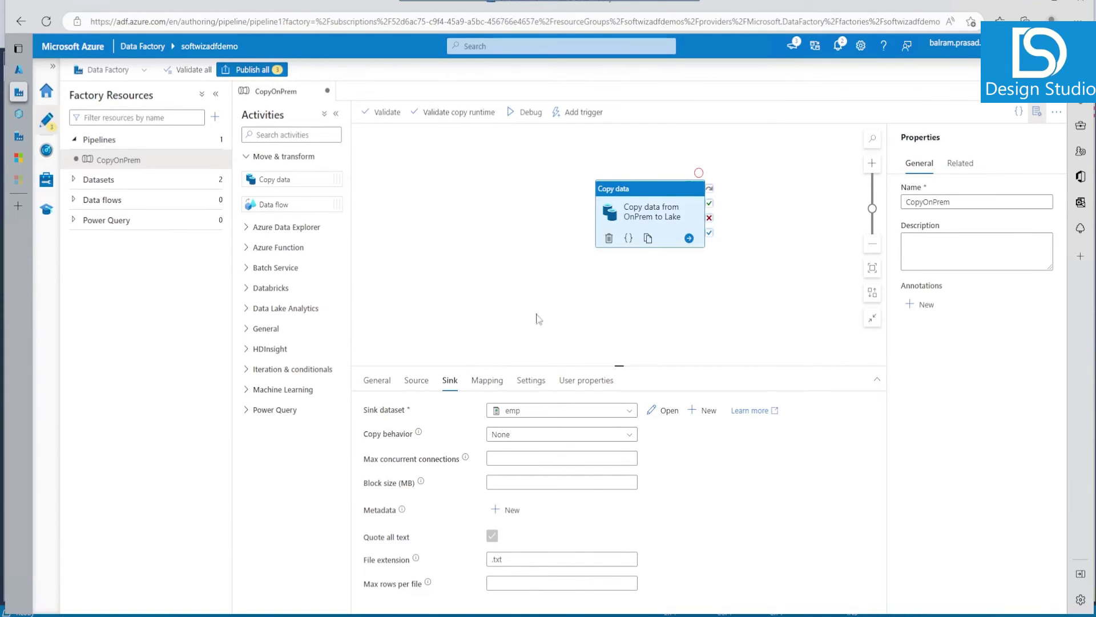
# Publish all pending changes and trigger an immediate run of the CopyOnPrem pipeline.
pyautogui.click(253, 69)
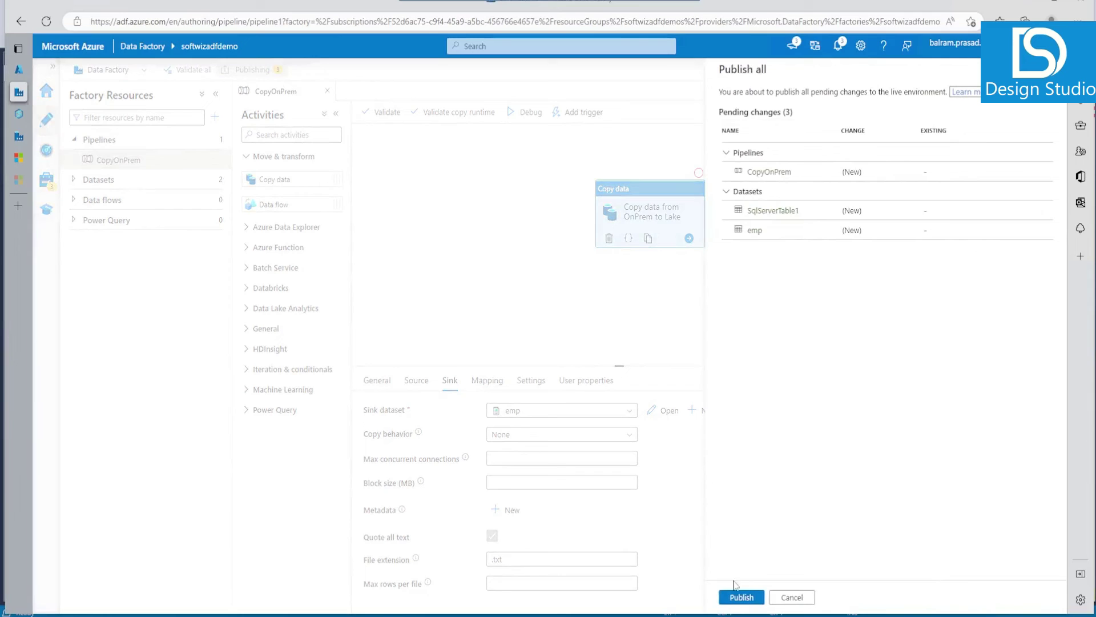
pyautogui.click(738, 602)
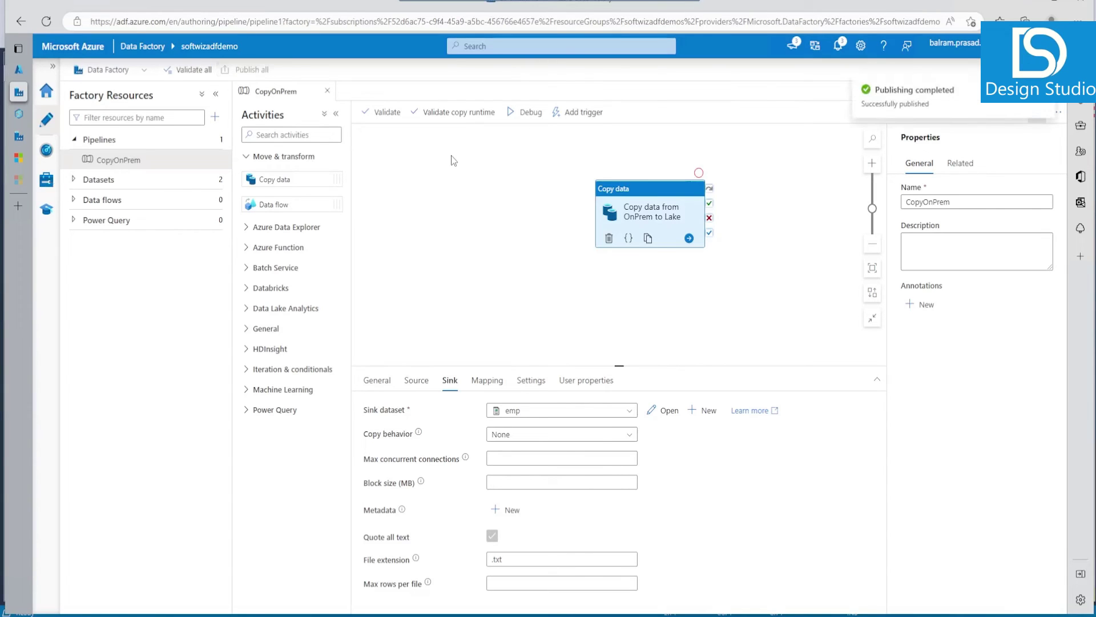
pyautogui.click(583, 112)
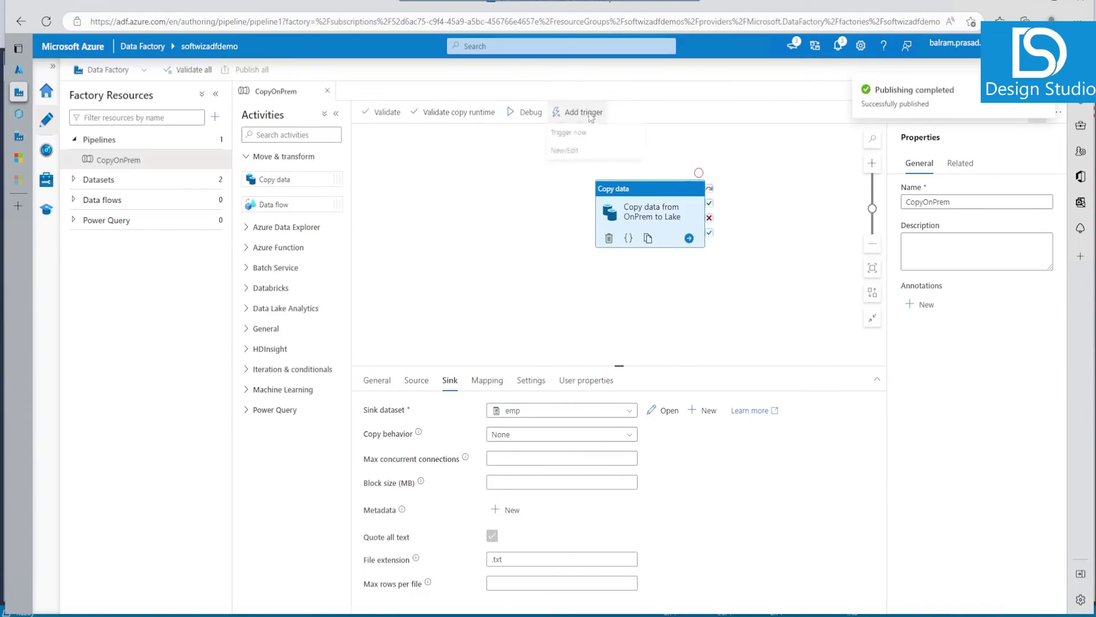
pyautogui.click(577, 137)
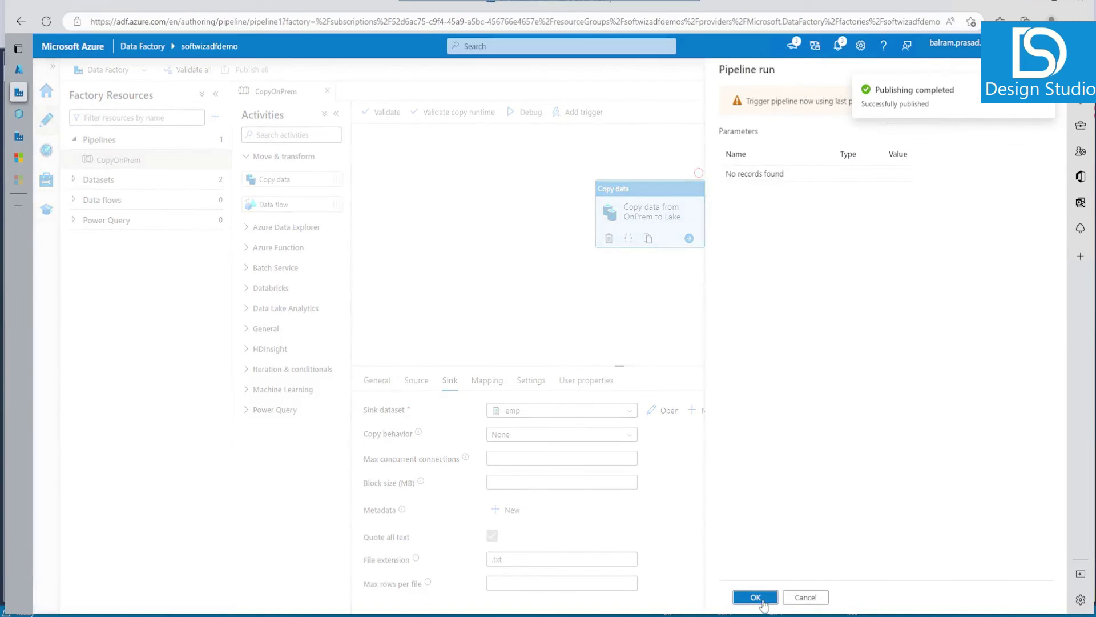
pyautogui.click(763, 597)
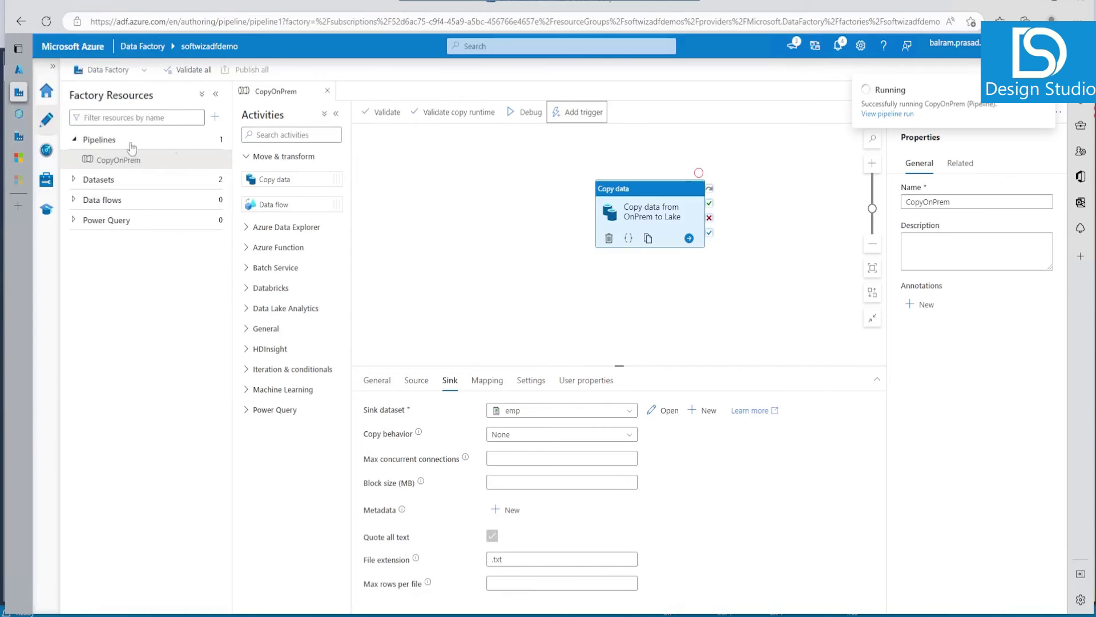
# Monitor the triggered pipeline runs, refreshing the list to check the status of CopyOnPrem.
pyautogui.click(46, 180)
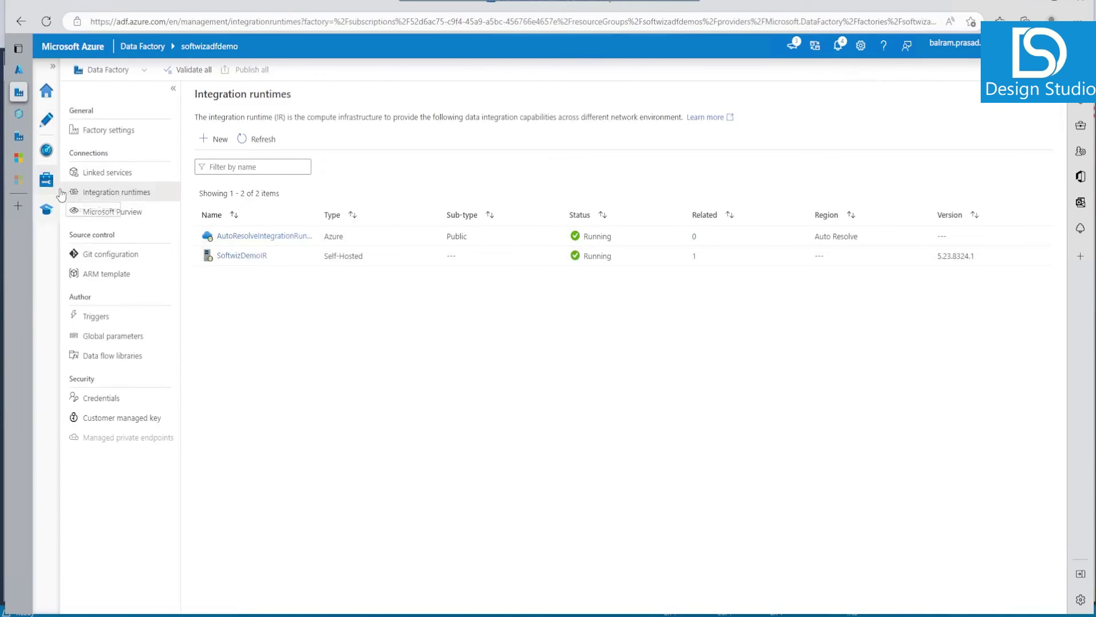
pyautogui.click(47, 150)
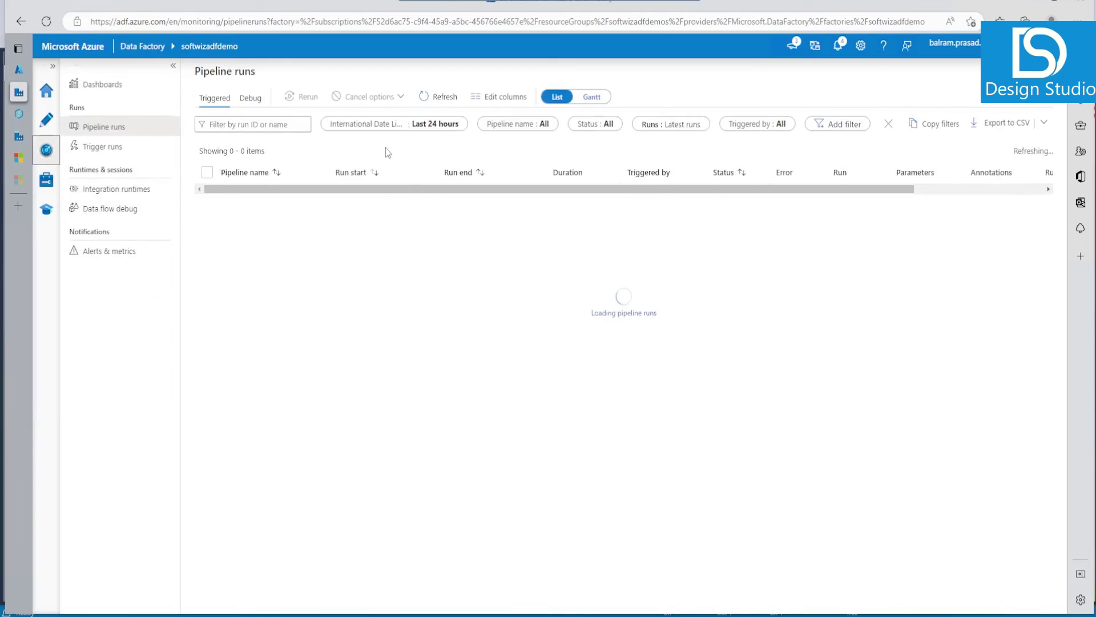
pyautogui.click(439, 98)
pyautogui.click(439, 98)
pyautogui.click(439, 97)
pyautogui.click(439, 98)
pyautogui.click(439, 98)
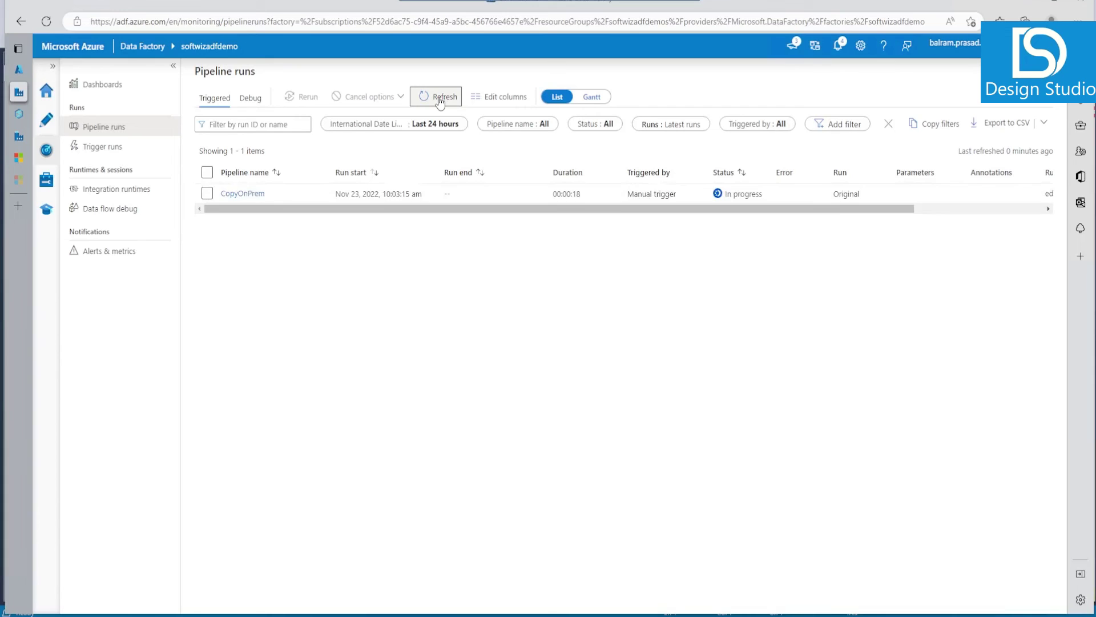
pyautogui.click(438, 97)
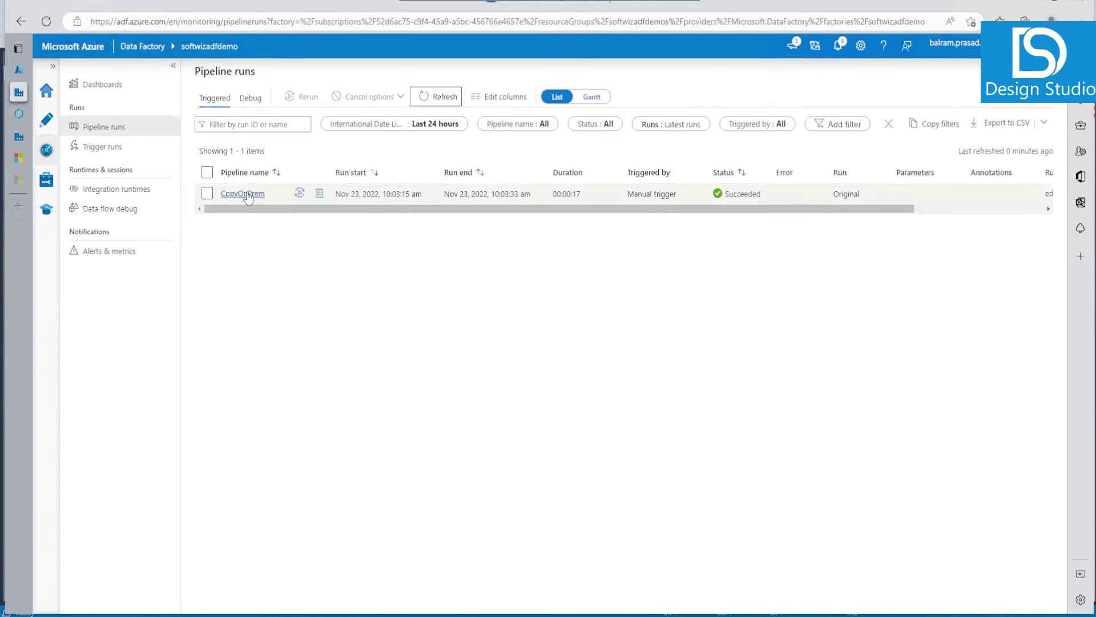
# Open the CopyOnPrem run and compare the rows read and rows written in the copy activity's details.
pyautogui.click(243, 194)
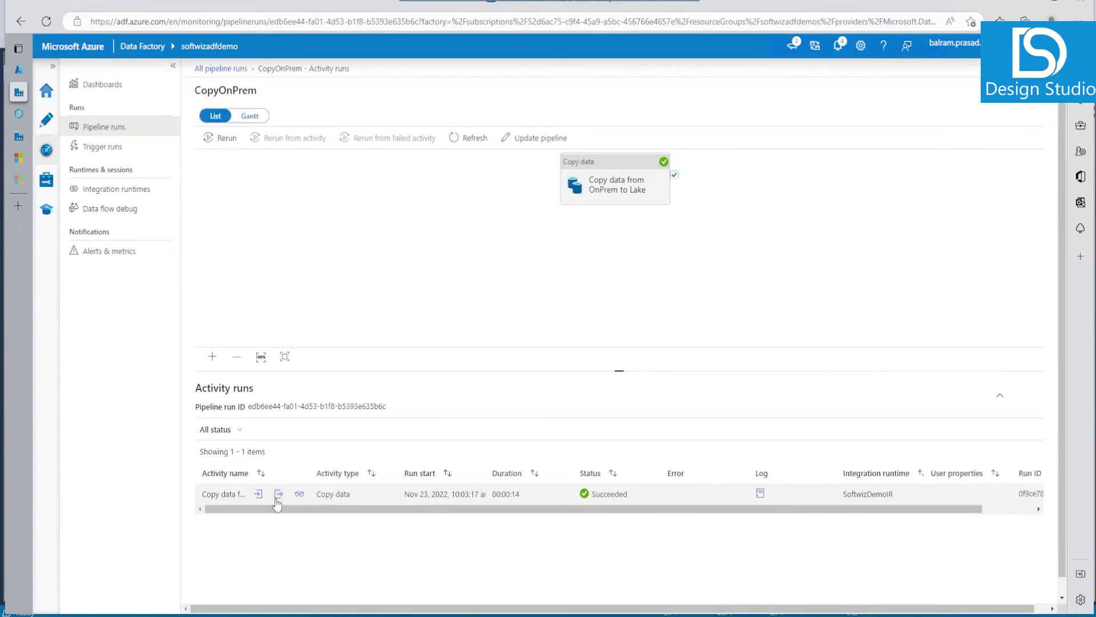
pyautogui.click(301, 493)
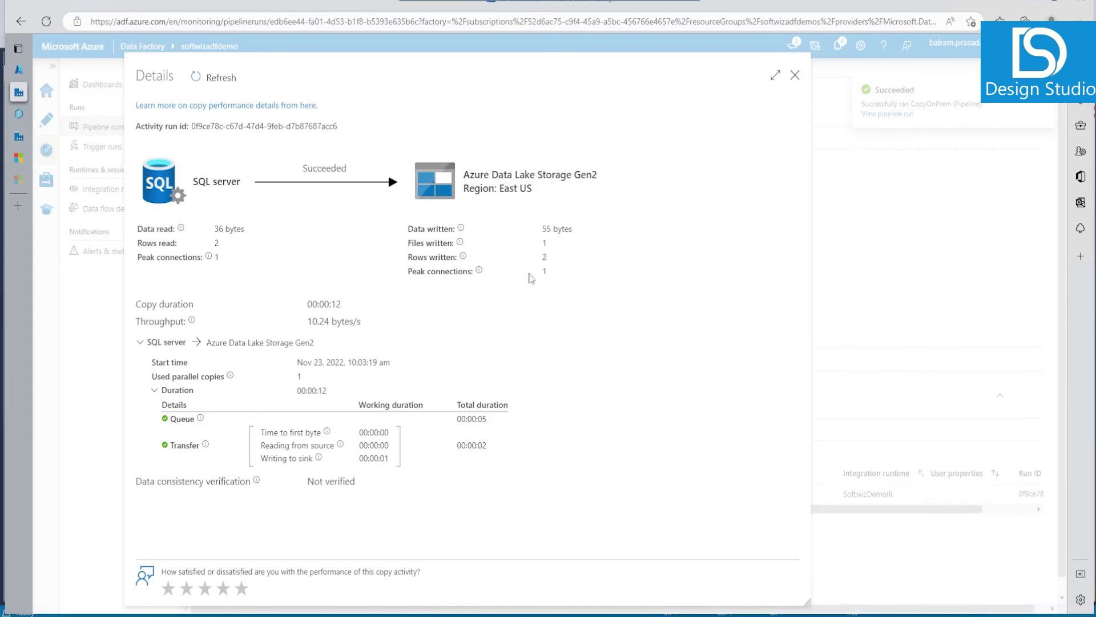
pyautogui.moveTo(437, 257); pyautogui.dragTo(548, 257)
pyautogui.moveTo(222, 260); pyautogui.dragTo(255, 246)
pyautogui.moveTo(530, 260); pyautogui.dragTo(549, 258)
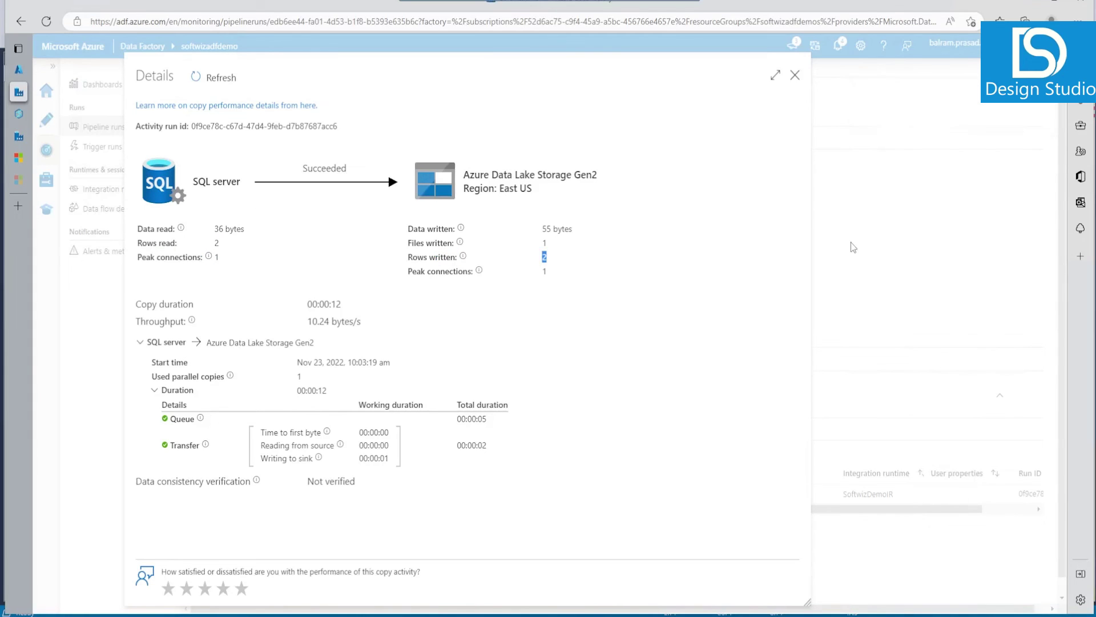
pyautogui.click(835, 303)
# In the Azure portal, open dbo.emp.txt in the data container's emp directory, examine its contents and close it.
pyautogui.click(24, 73)
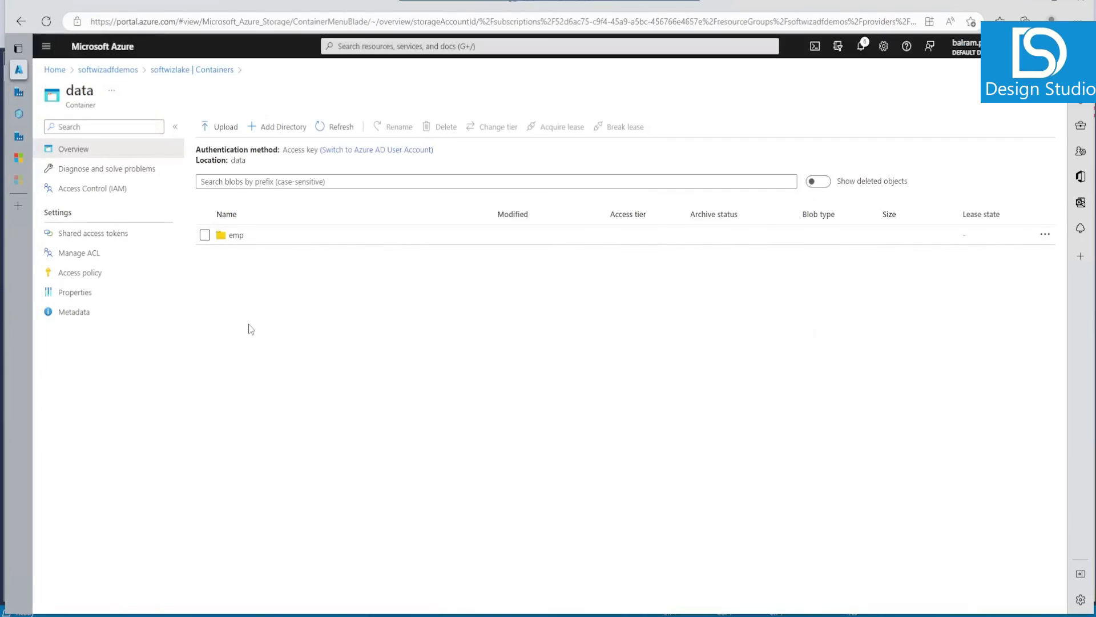
pyautogui.click(237, 235)
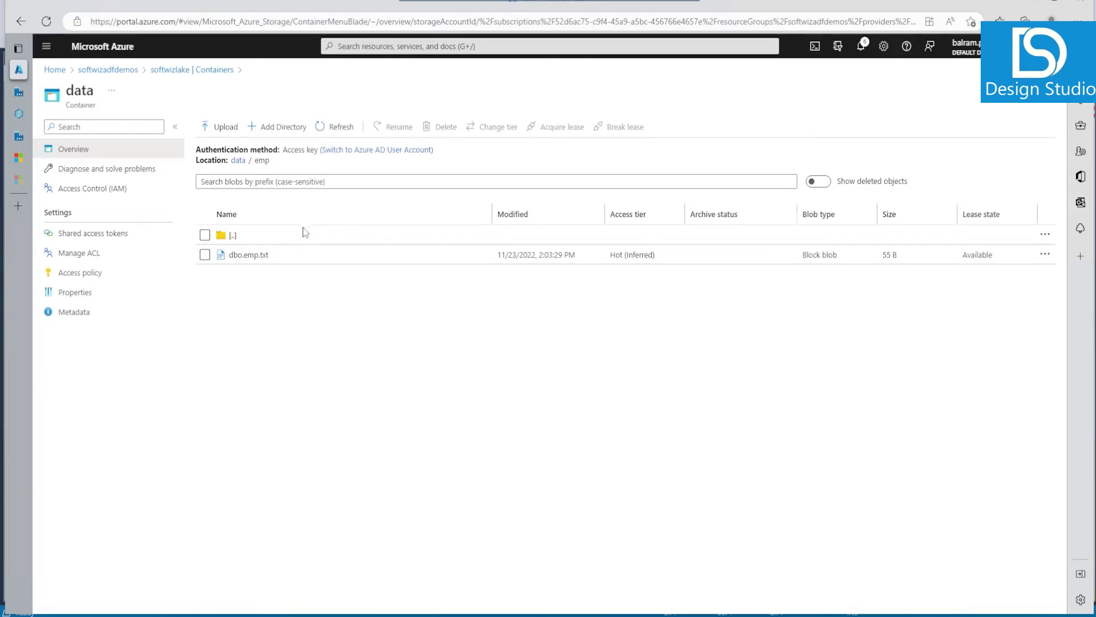
pyautogui.click(249, 255)
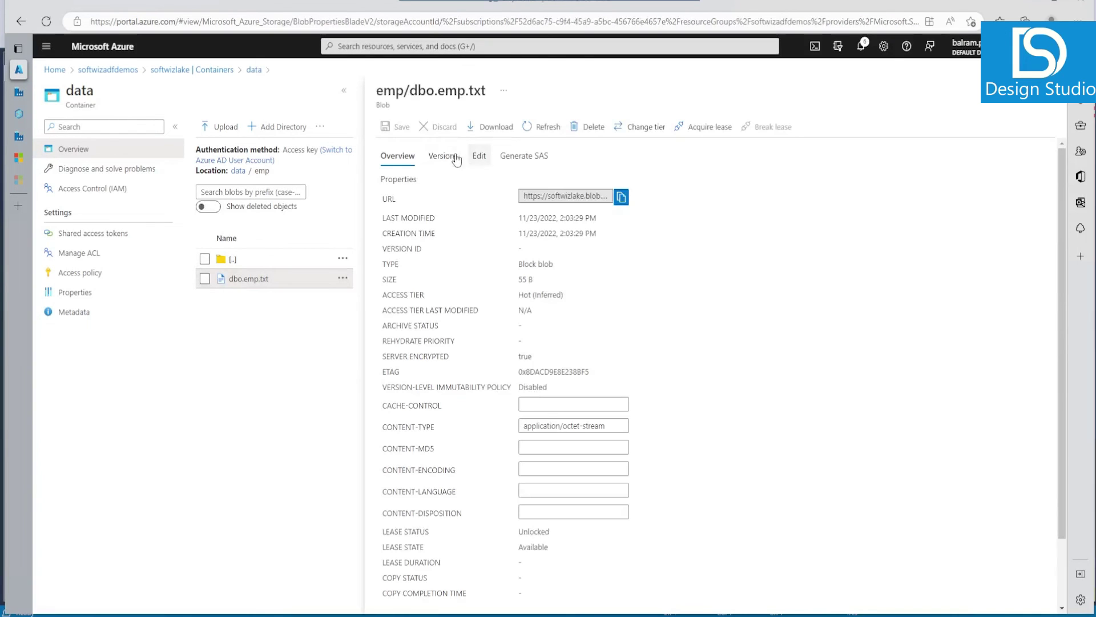
pyautogui.click(479, 158)
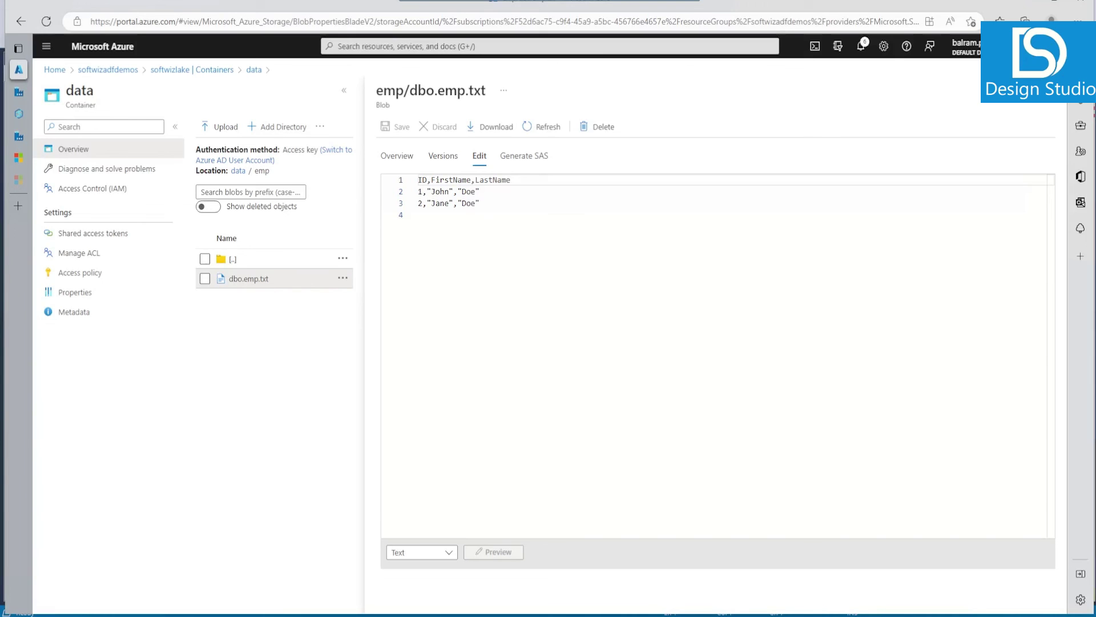
pyautogui.click(1044, 93)
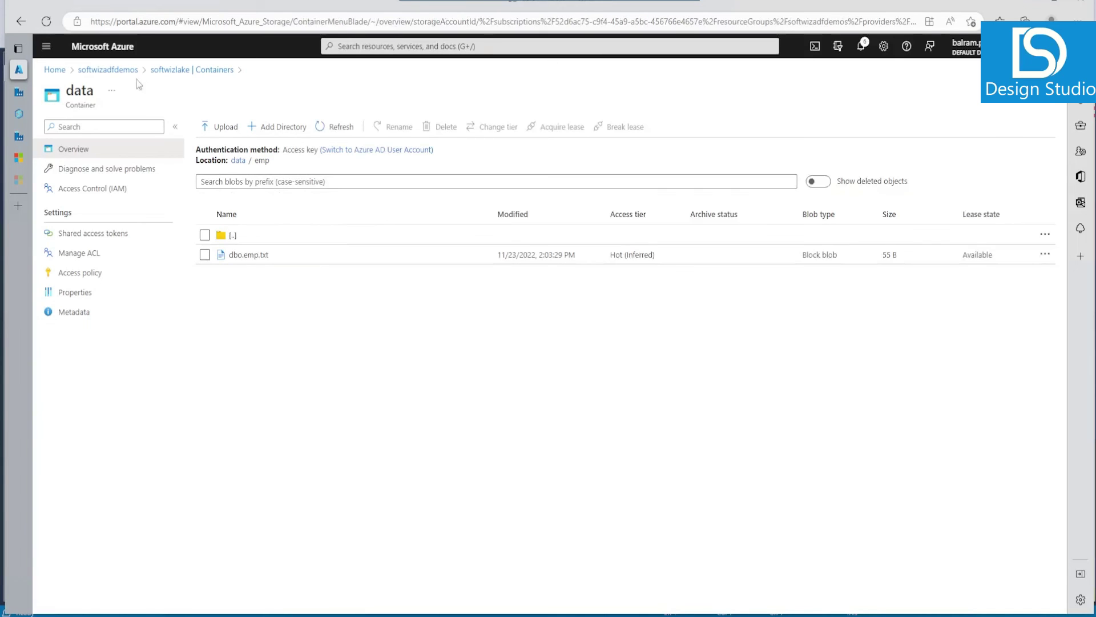
# Back in Azure Data Factory, view the monitored integration runtimes and inspect the self-hosted SoftwizDemoIR.
pyautogui.click(25, 97)
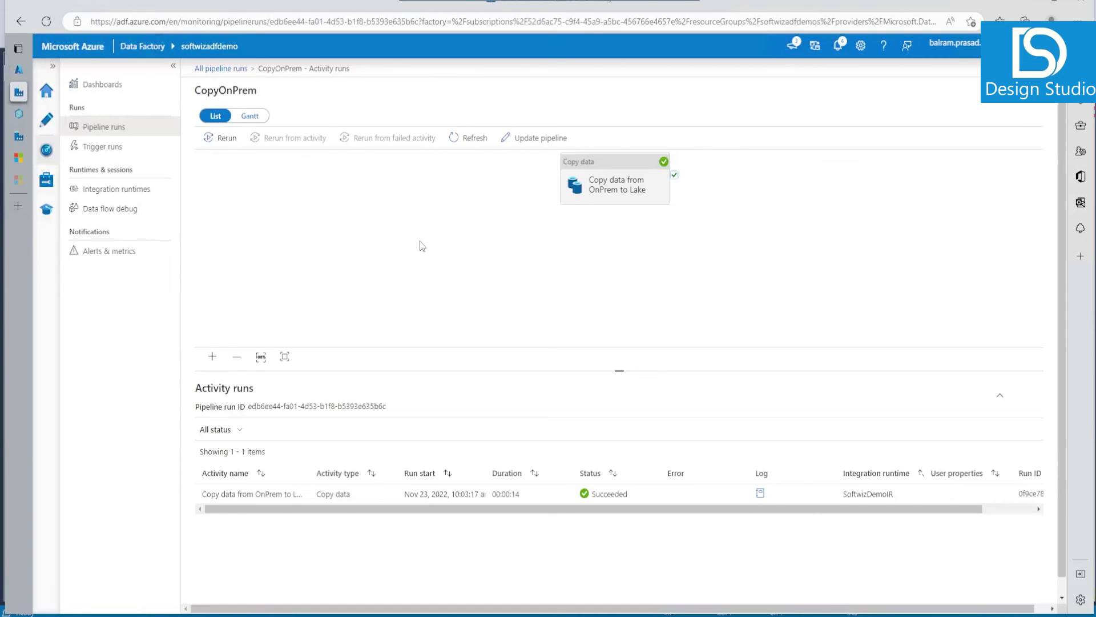
pyautogui.click(135, 195)
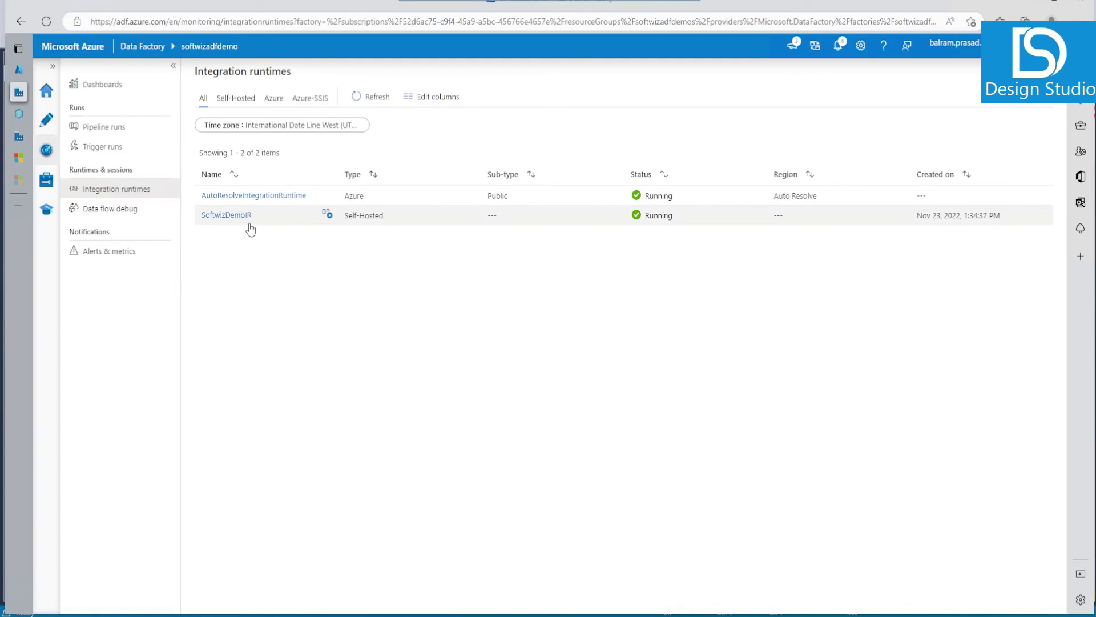
pyautogui.click(330, 216)
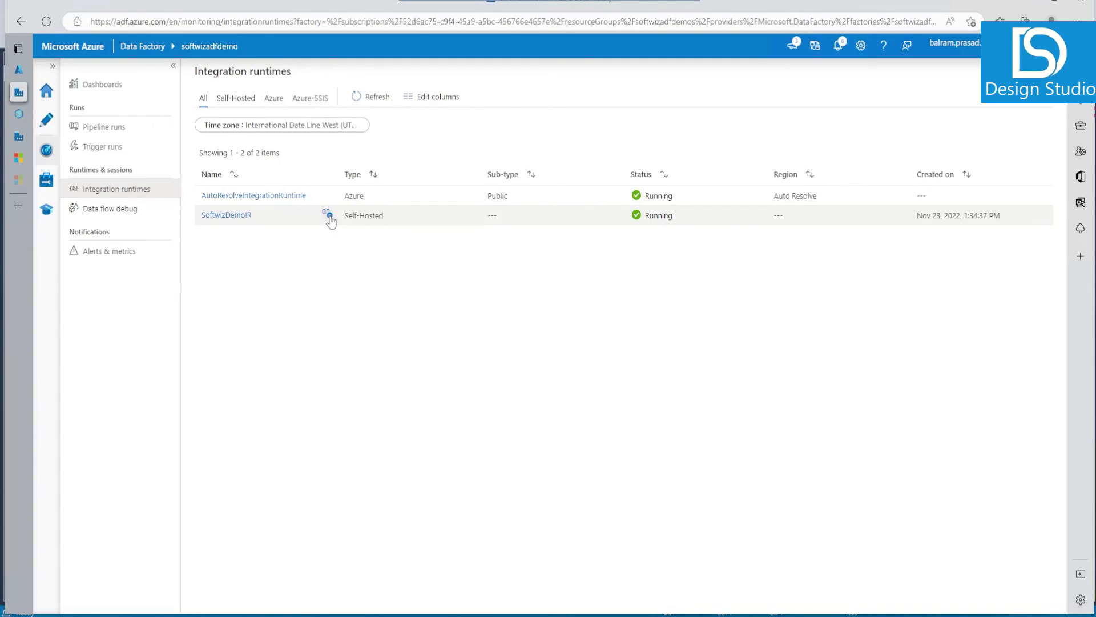